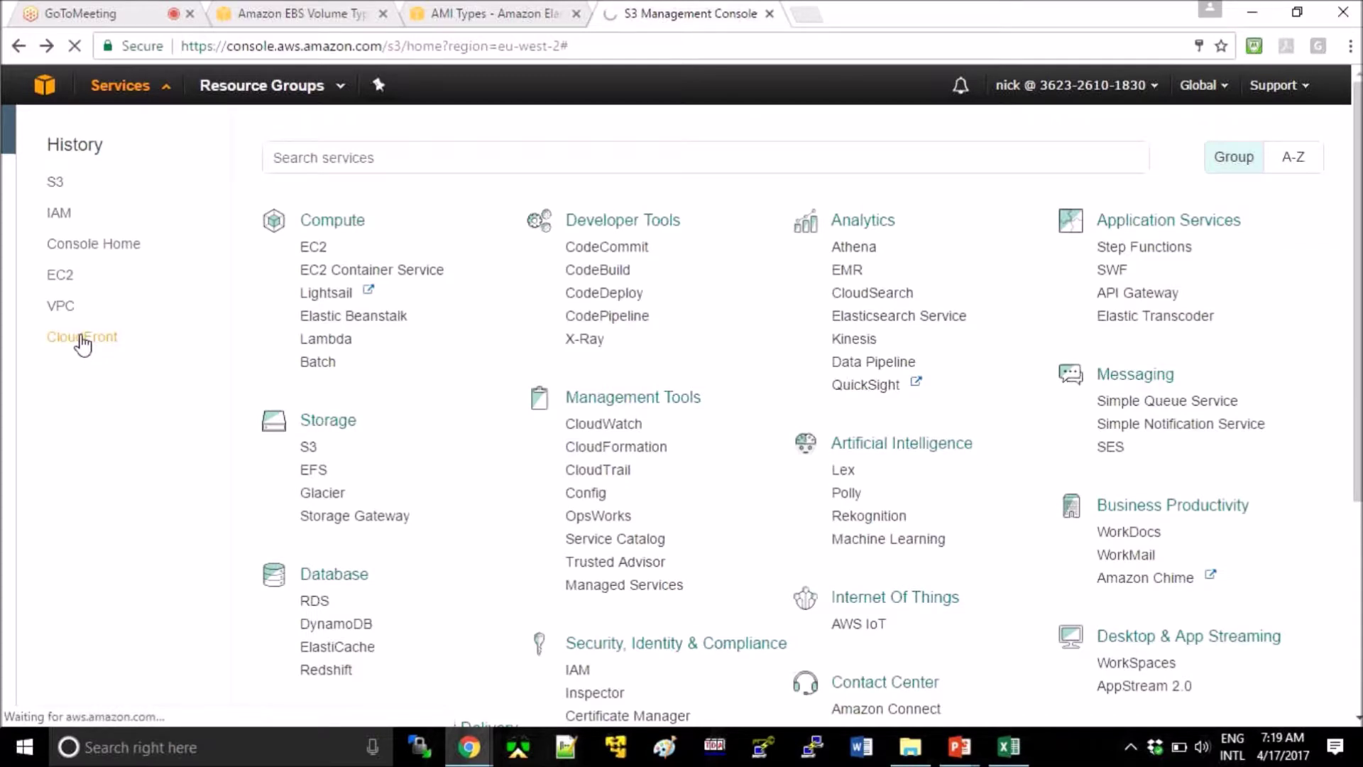
# Step: Open the CloudFront service and delete the existing web distribution with the edutest1234 origin
pyautogui.click(82, 340)
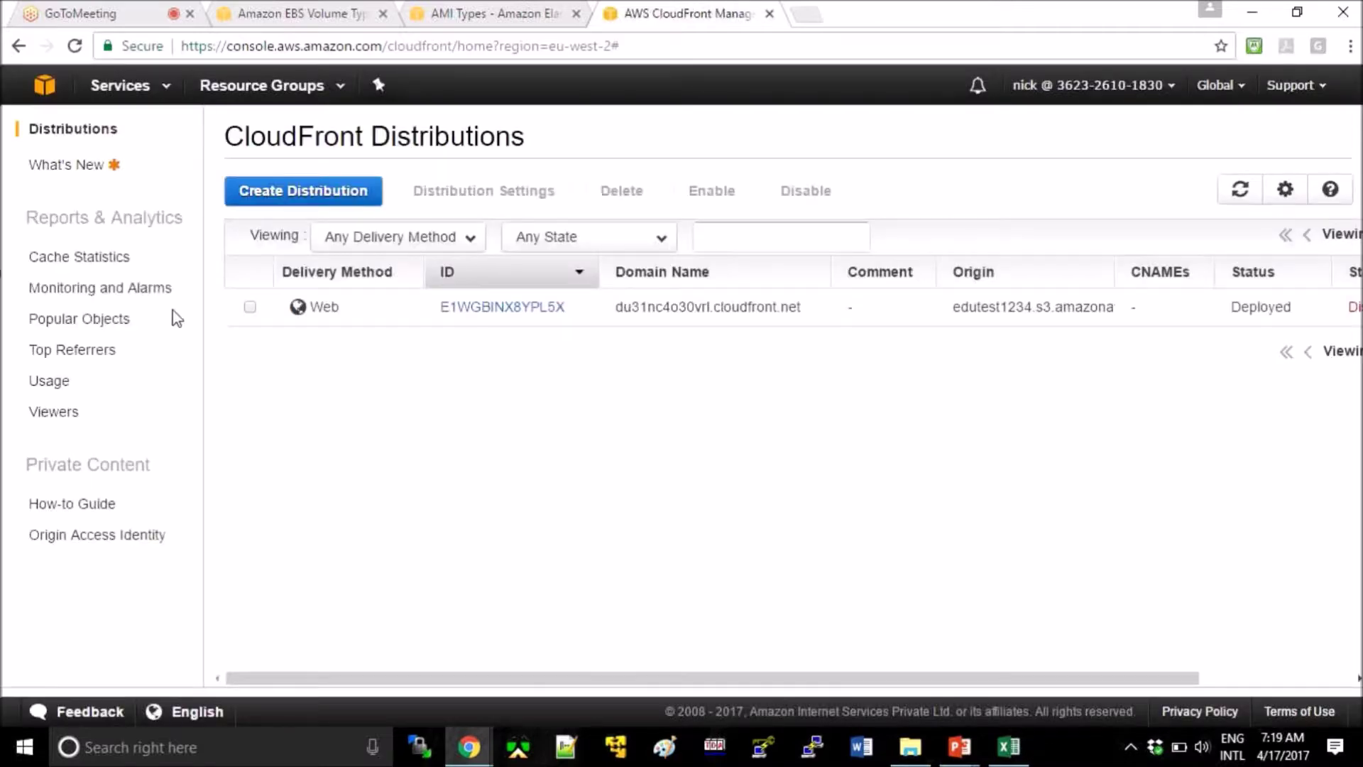
pyautogui.click(250, 306)
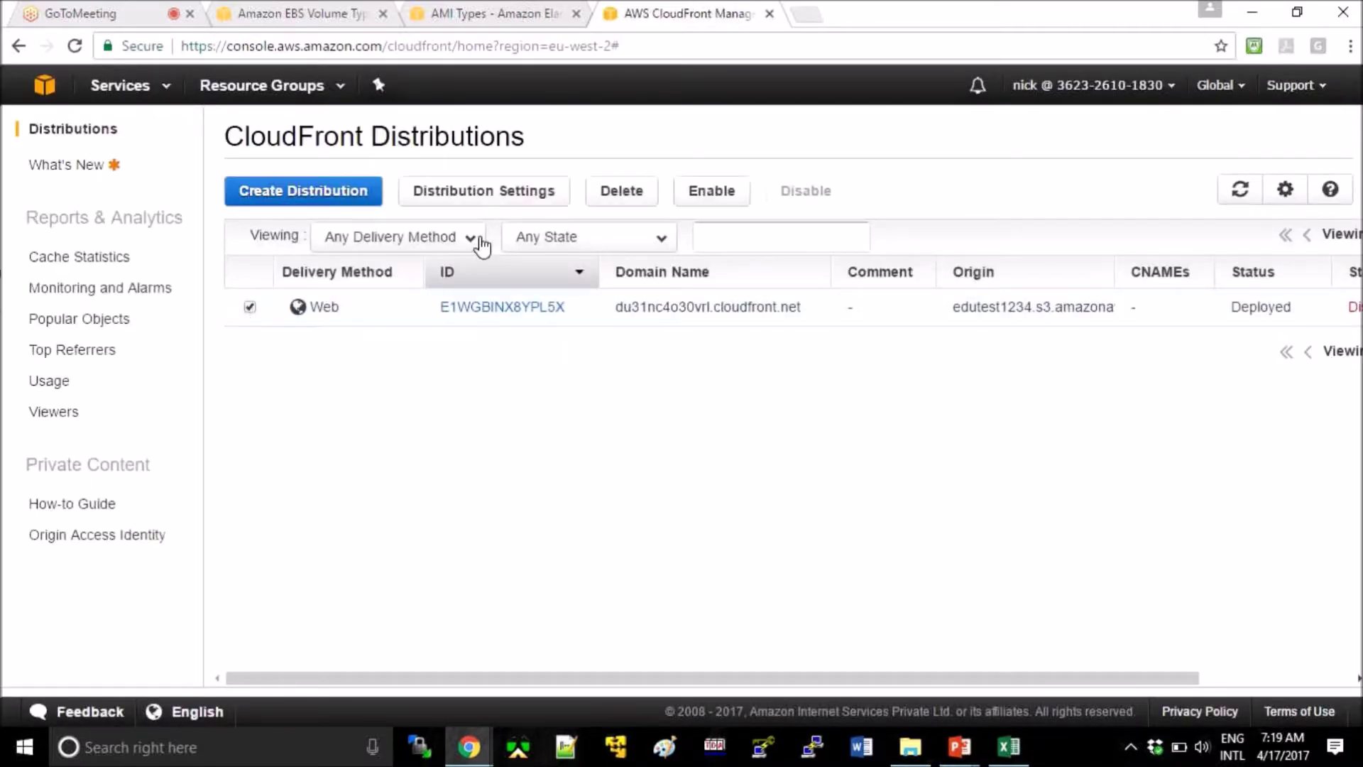
pyautogui.click(636, 203)
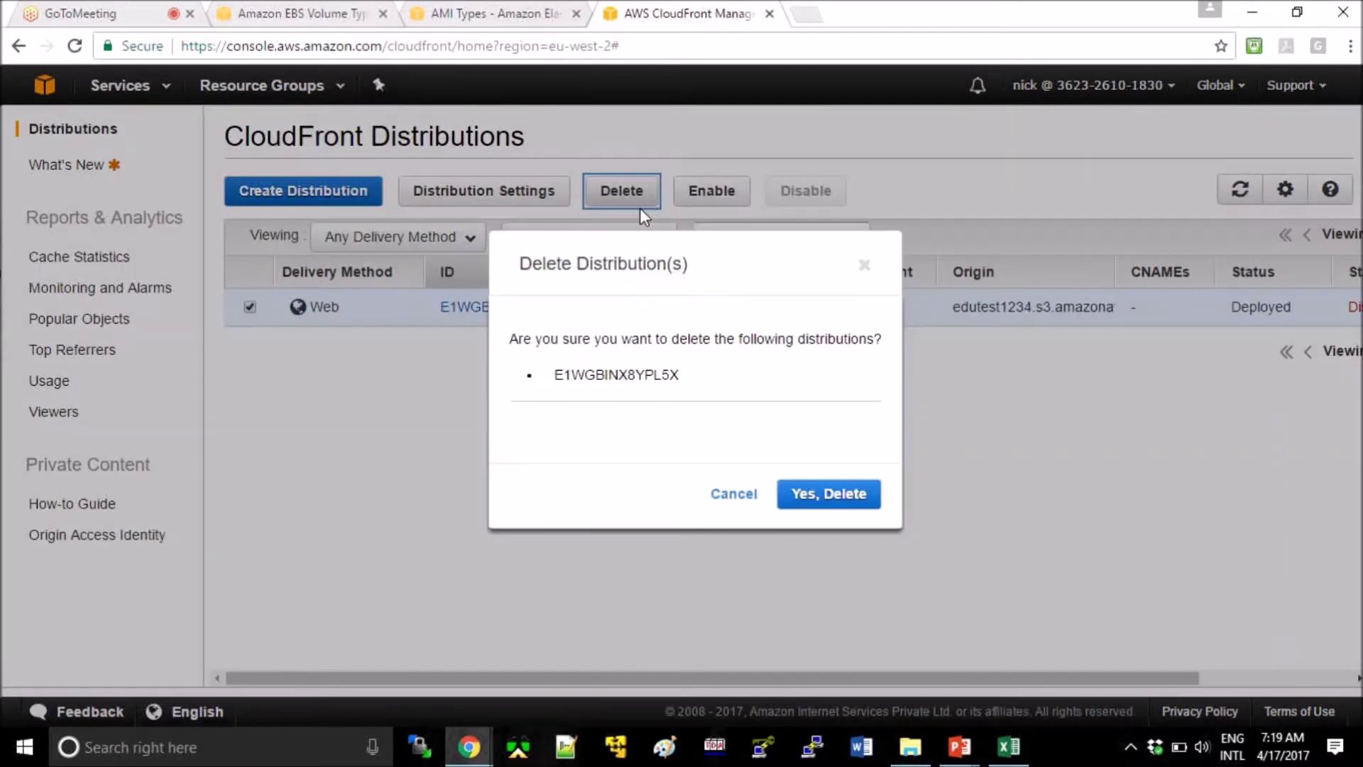
pyautogui.click(829, 497)
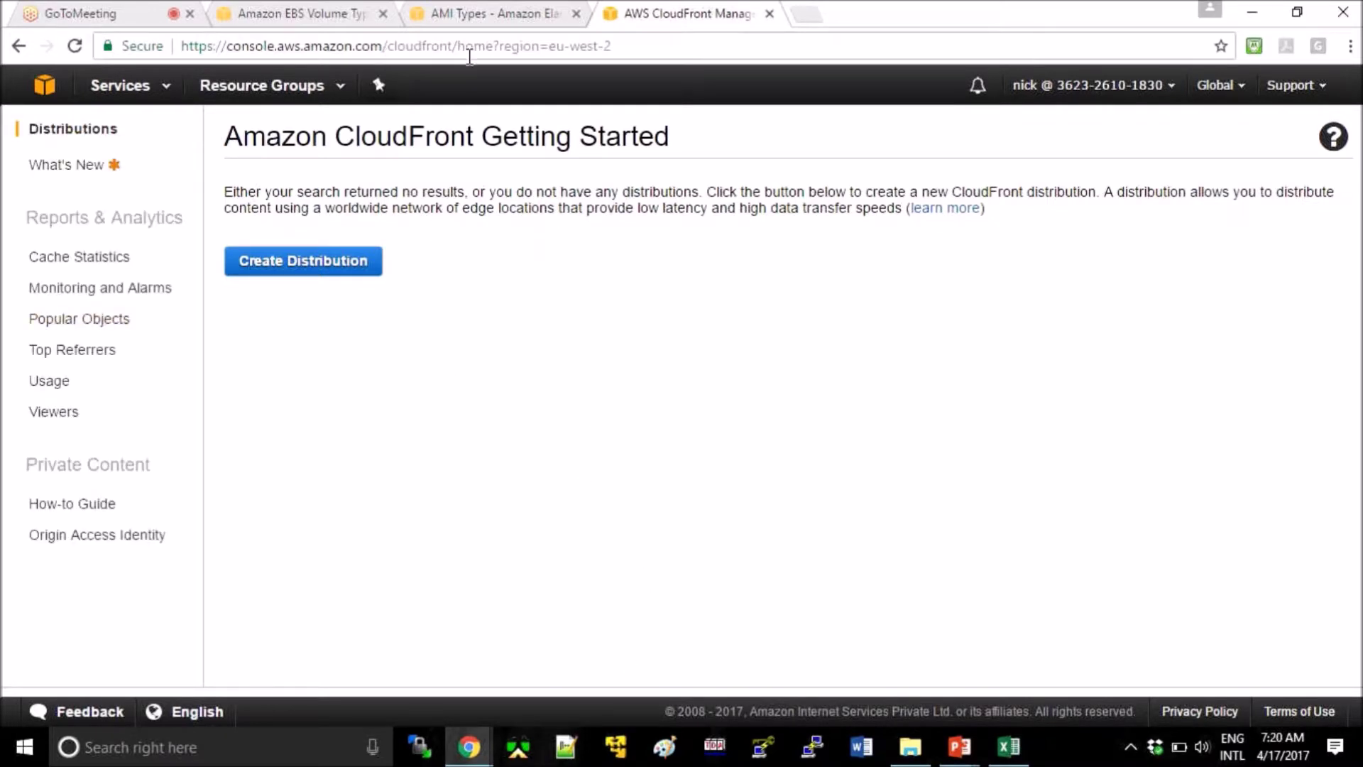
# Step: Start a new CloudFront distribution and choose Web as its delivery method
pyautogui.click(318, 277)
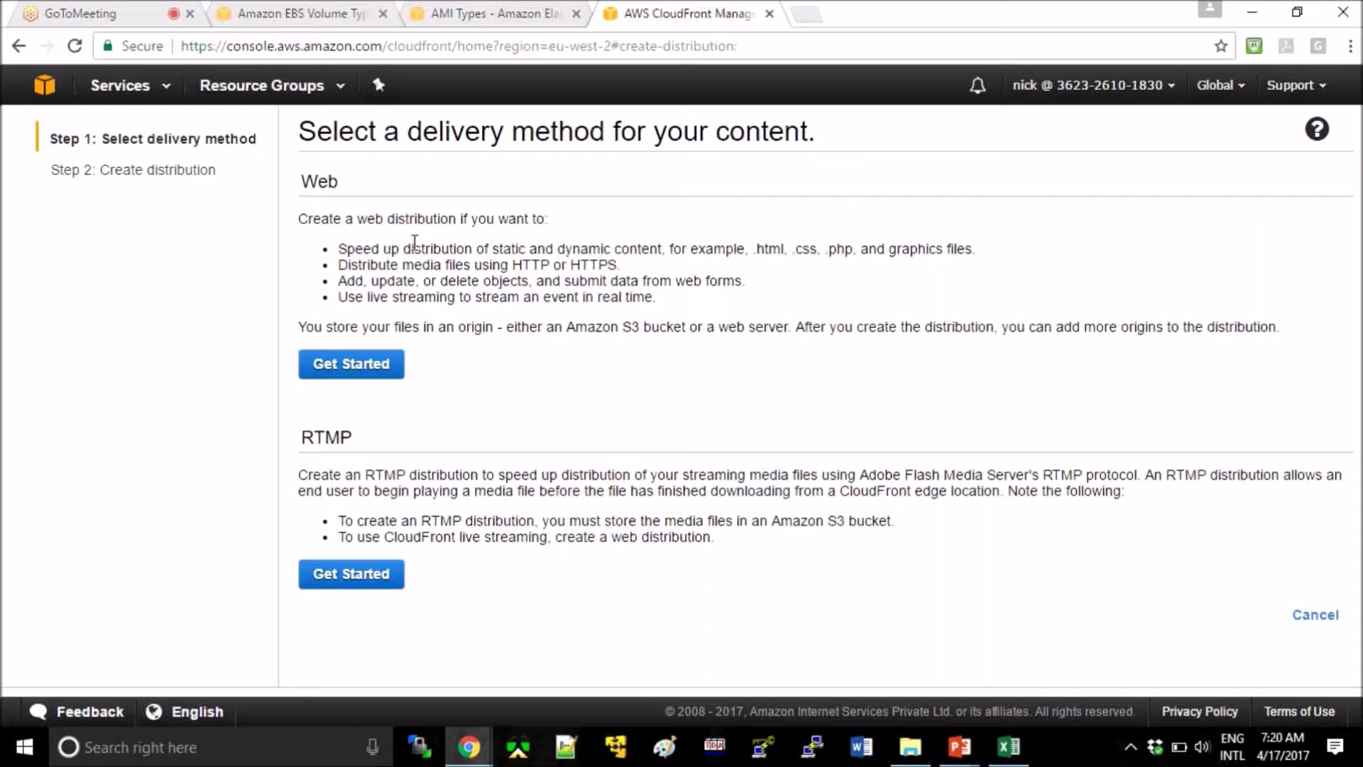
pyautogui.moveTo(506, 267); pyautogui.dragTo(620, 267)
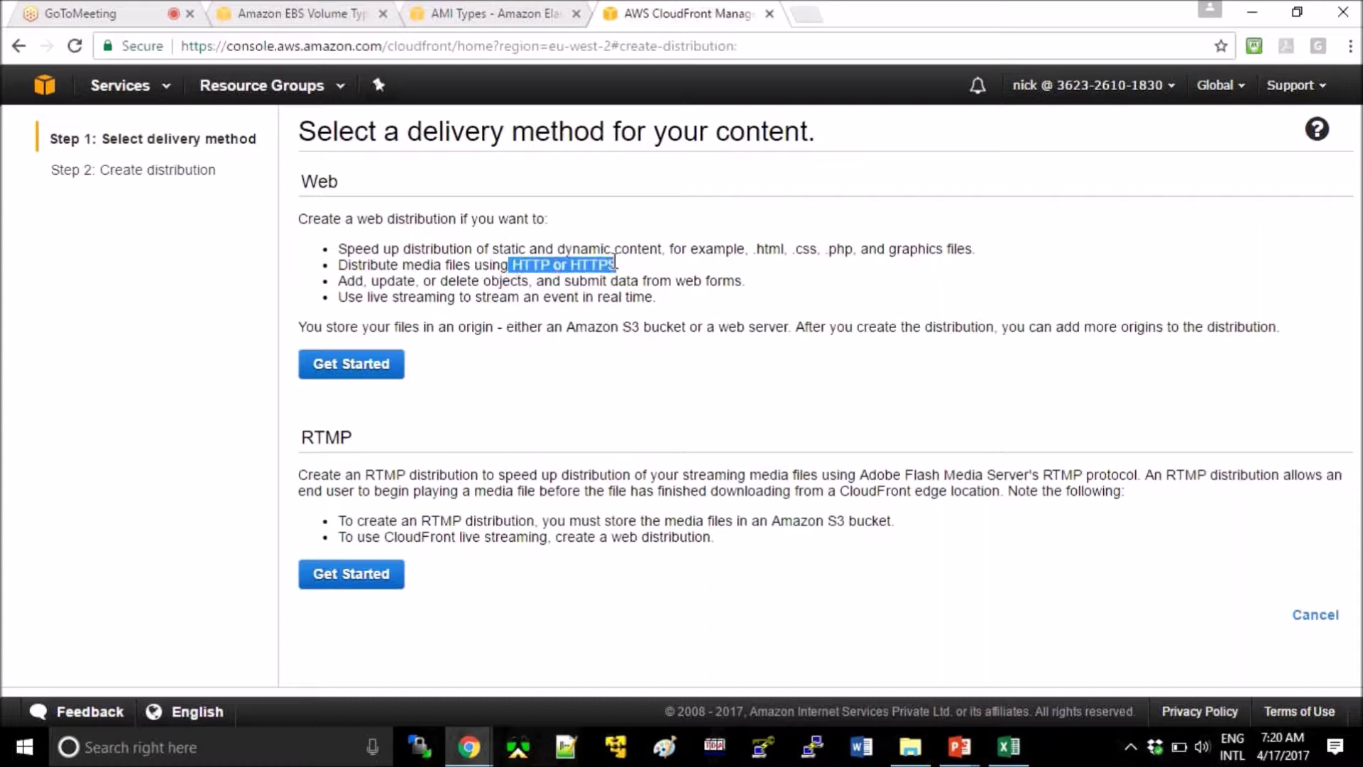
pyautogui.click(372, 476)
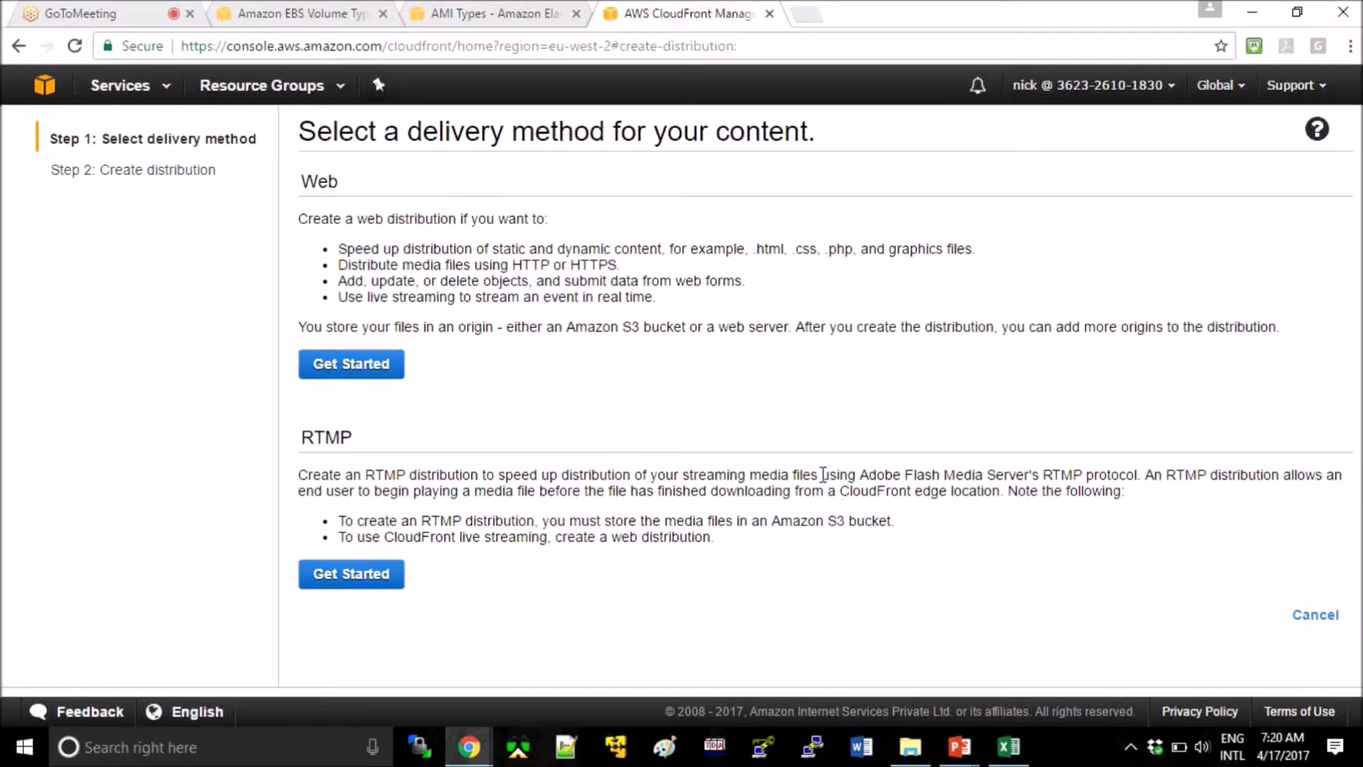
pyautogui.moveTo(829, 474); pyautogui.dragTo(1136, 474)
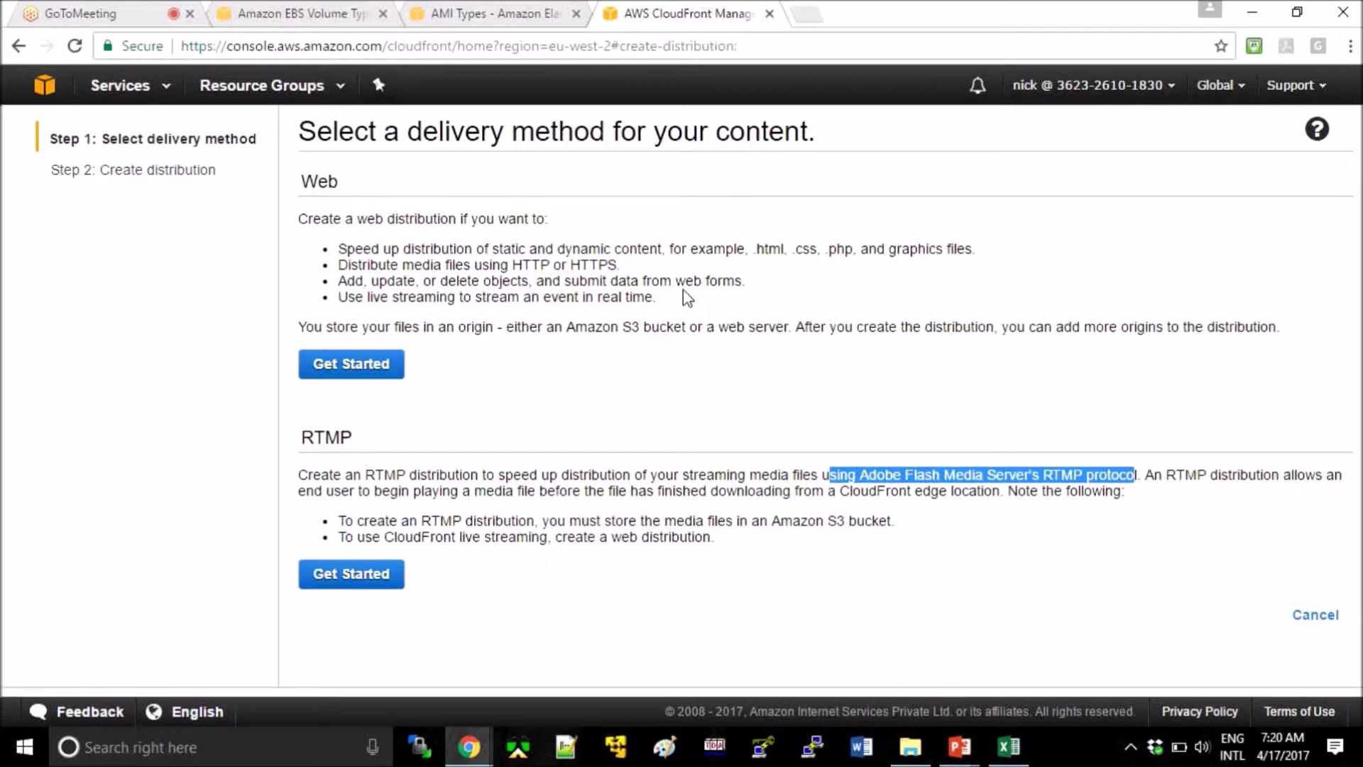
pyautogui.moveTo(370, 248); pyautogui.dragTo(482, 266)
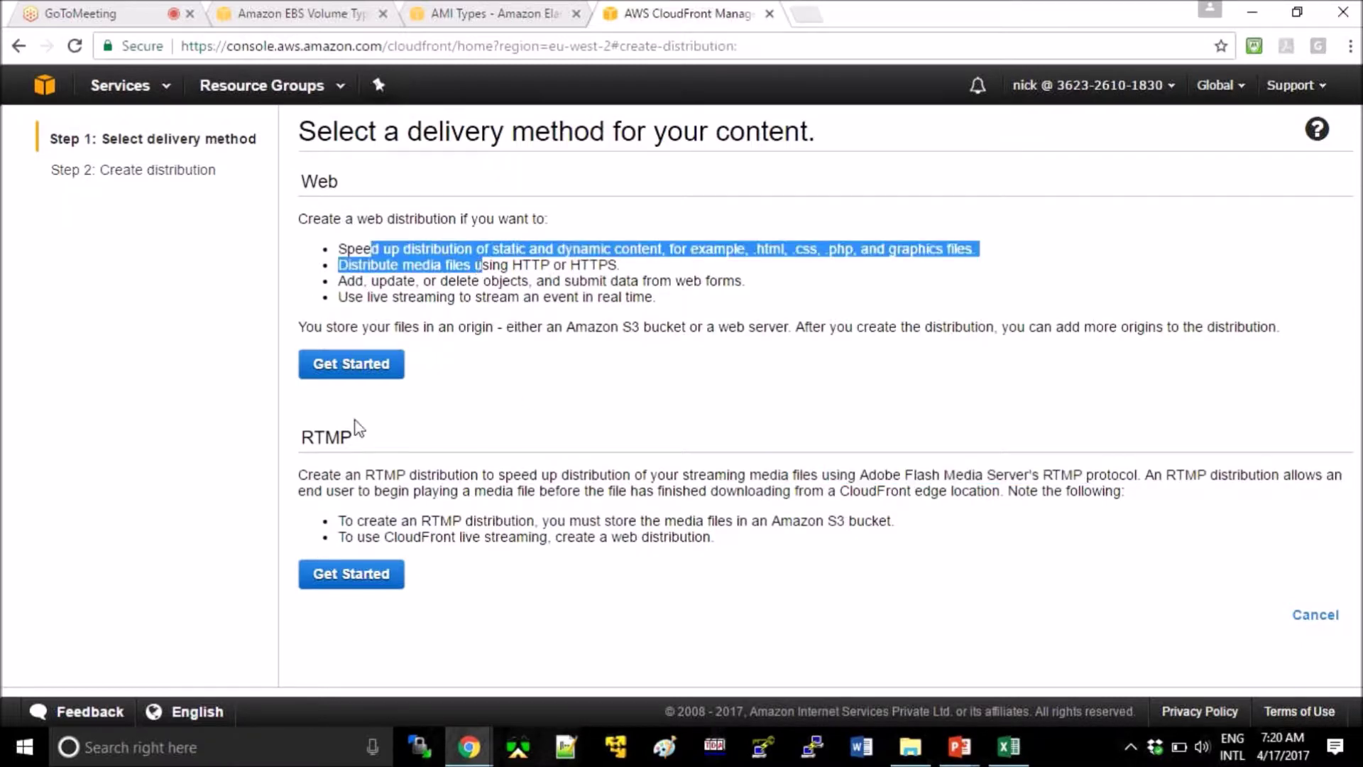
pyautogui.click(343, 365)
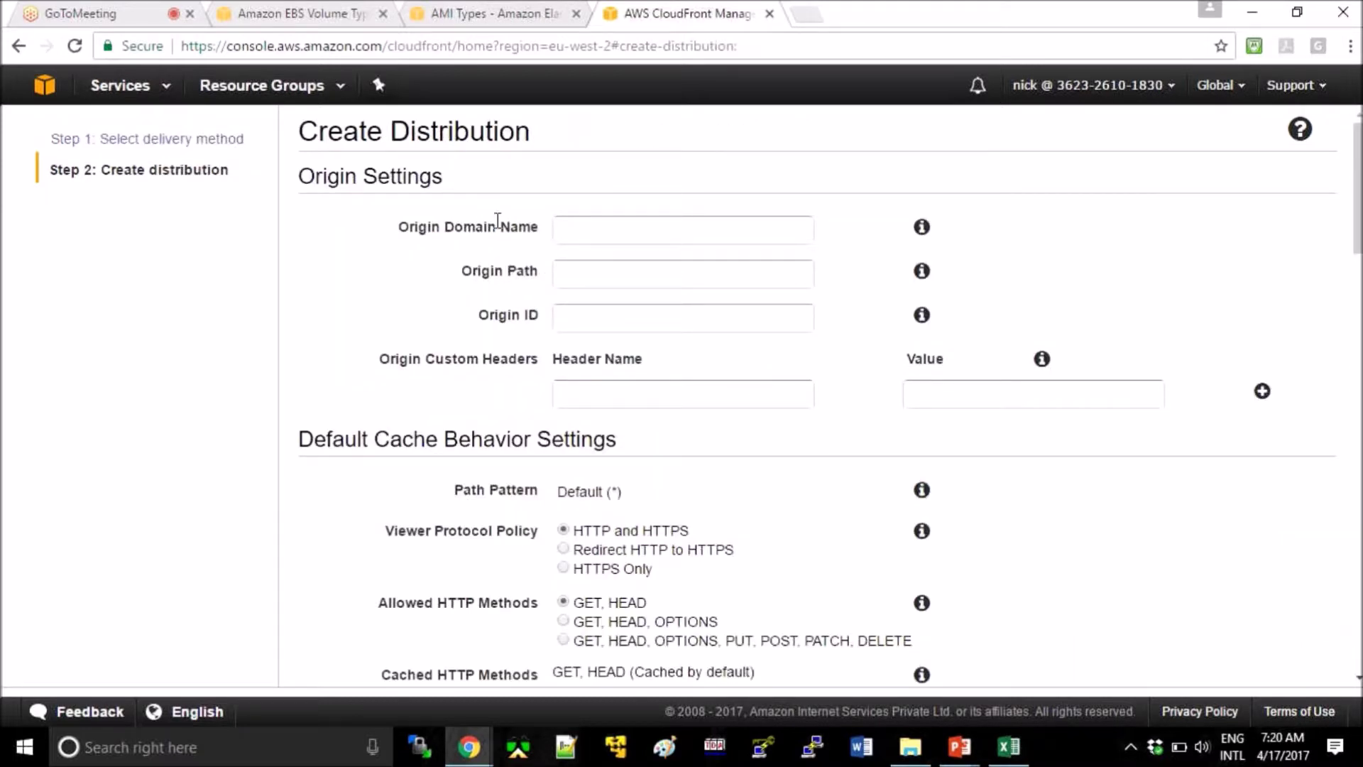
# Step: Set the origin domain name to solvexiswebsite.s3.amazonaws.com and restrict bucket access
pyautogui.click(595, 235)
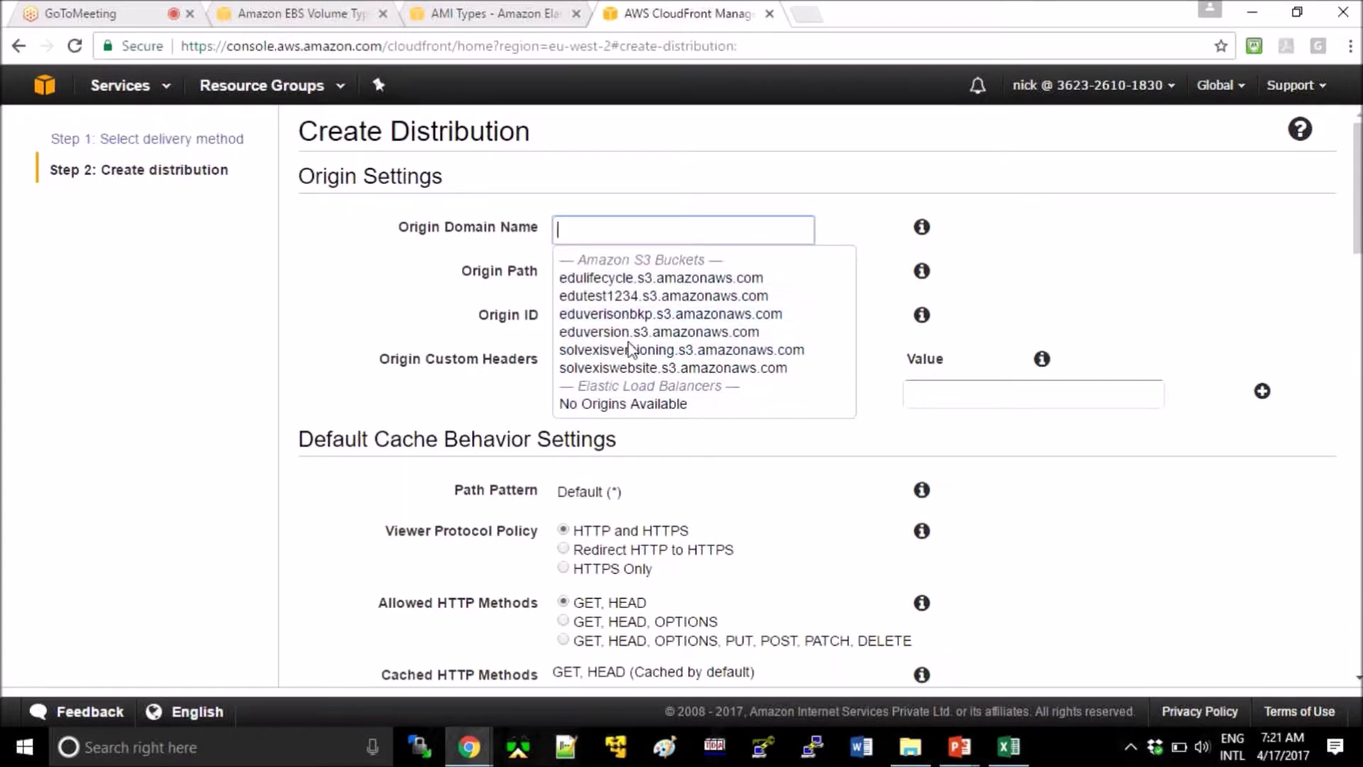
pyautogui.click(648, 376)
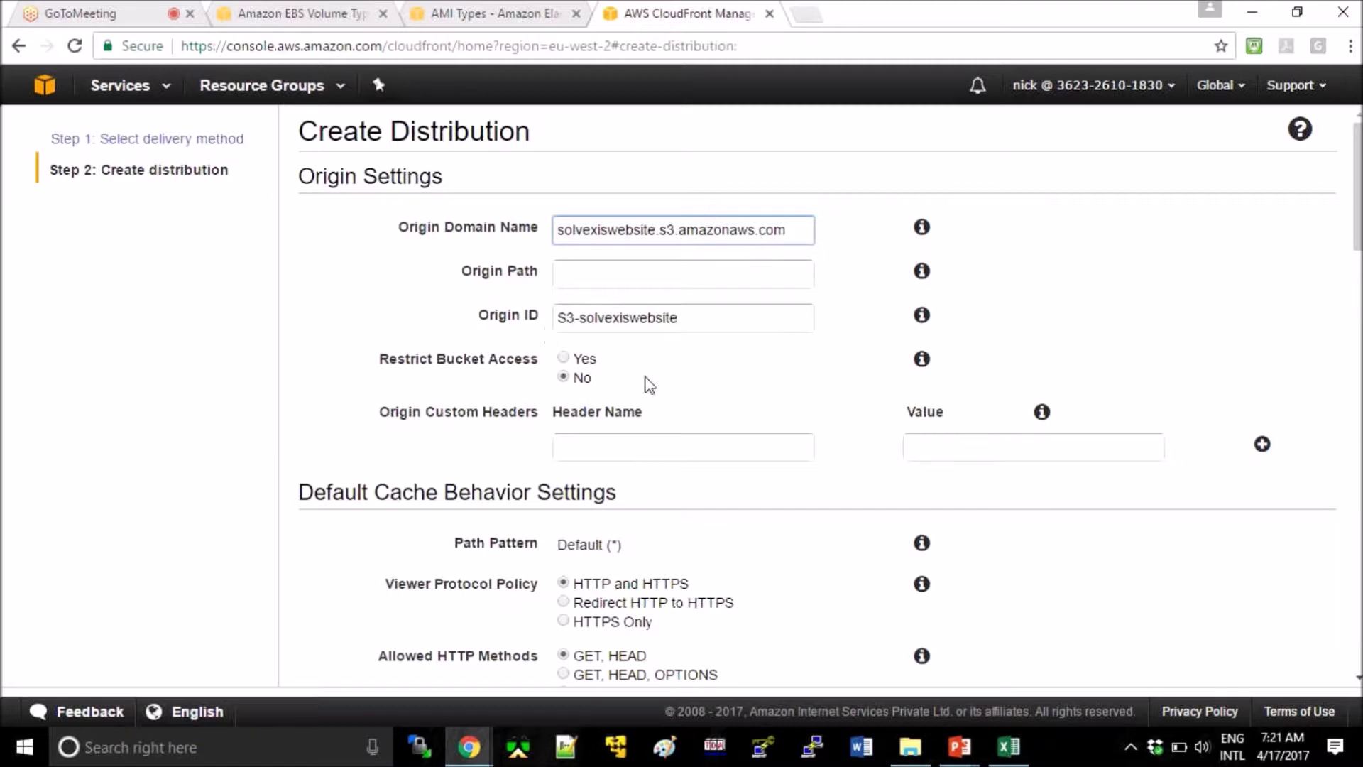
pyautogui.click(565, 358)
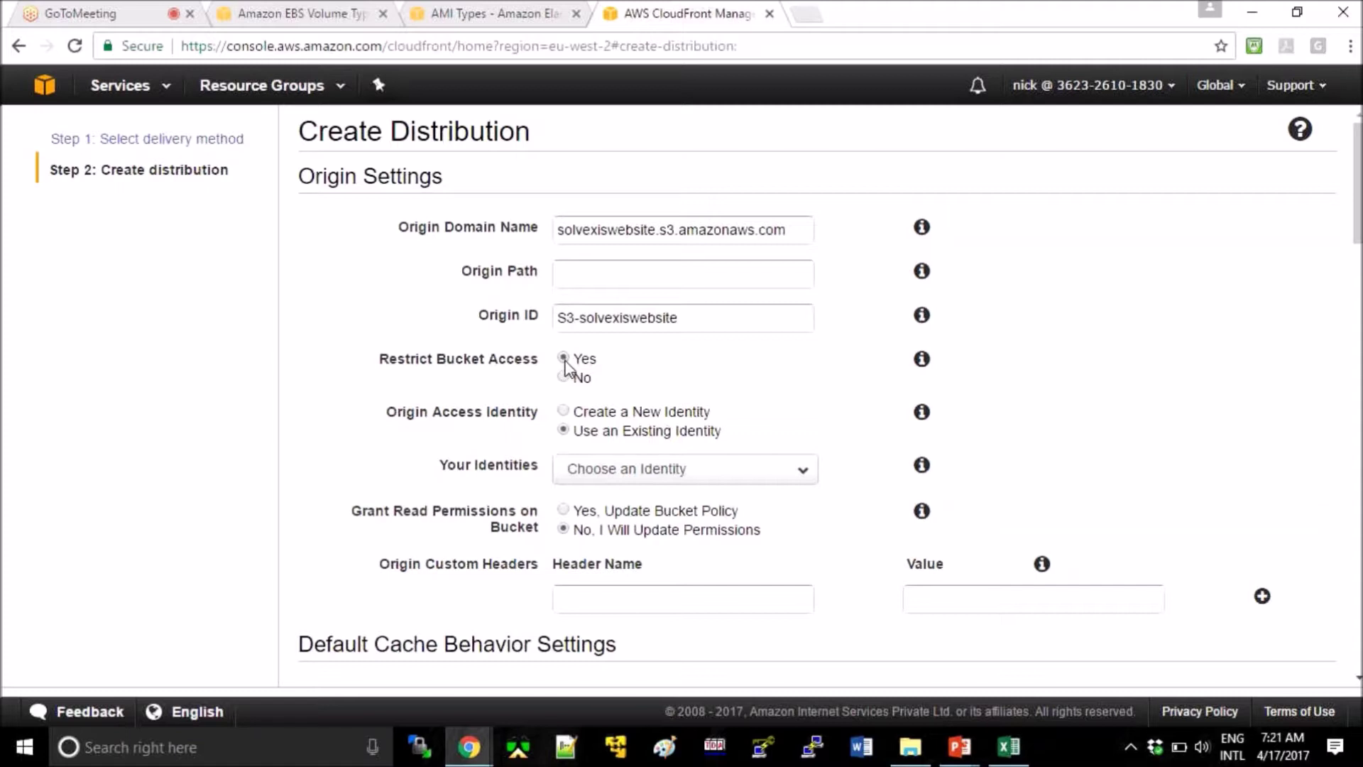
# Step: Choose to create a new origin access identity and grant it read permissions by updating the bucket policy
pyautogui.click(561, 412)
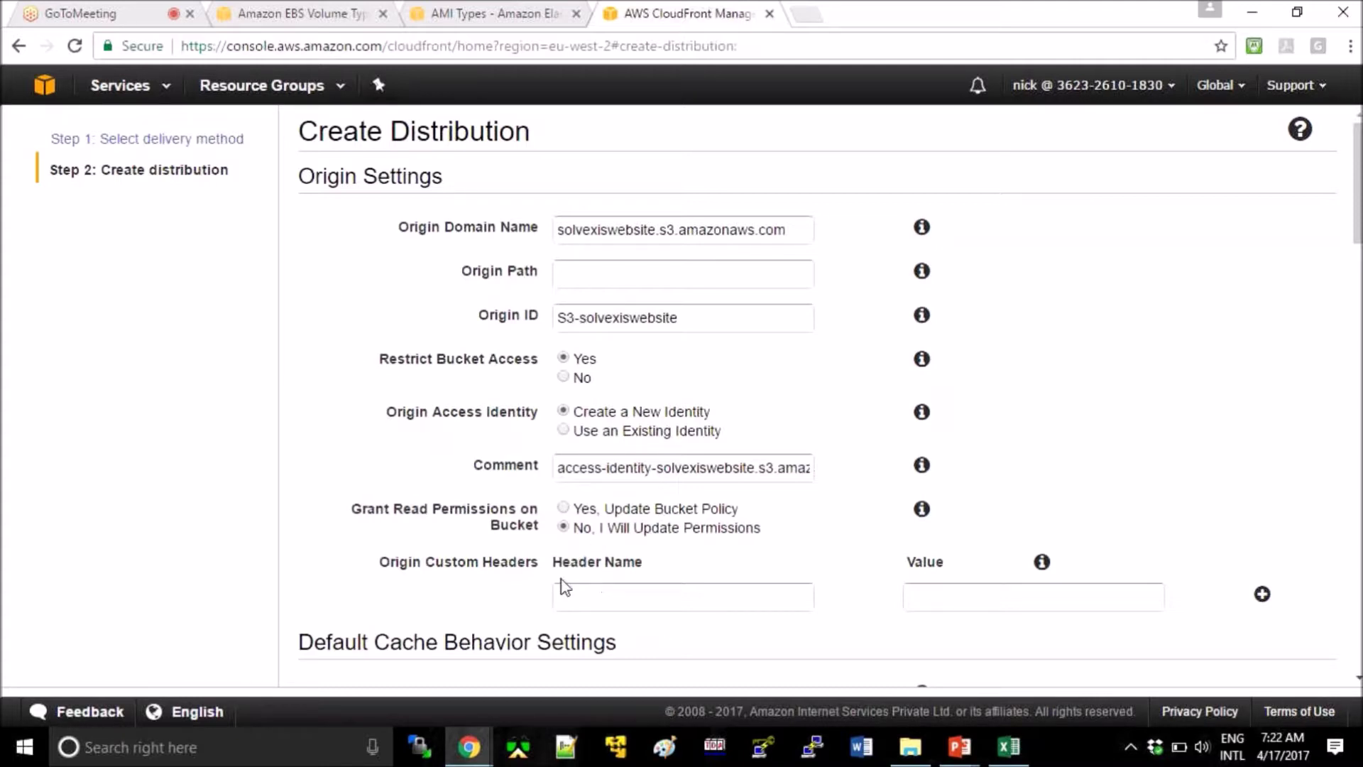
pyautogui.click(563, 509)
pyautogui.scroll(-1, 746, 340)
pyautogui.scroll(-1, 748, 348)
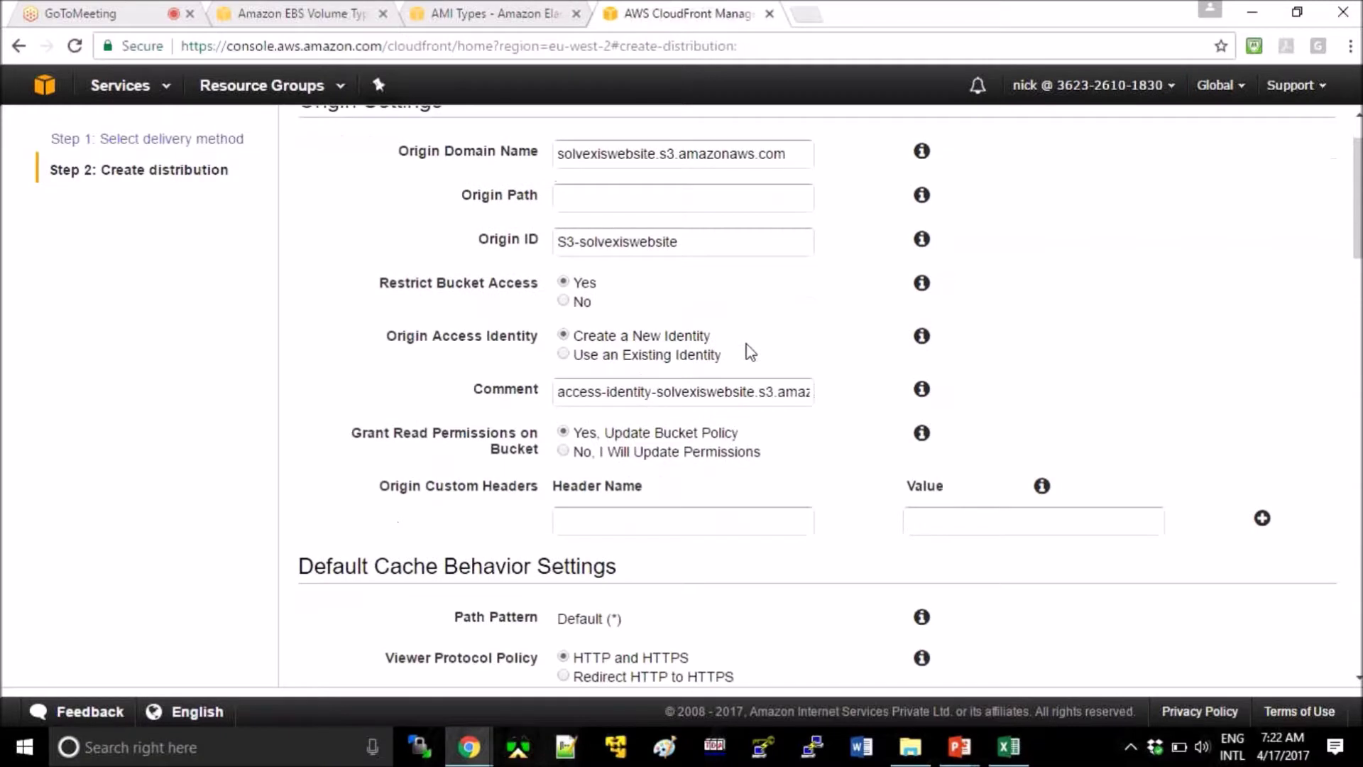
pyautogui.scroll(-1, 750, 352)
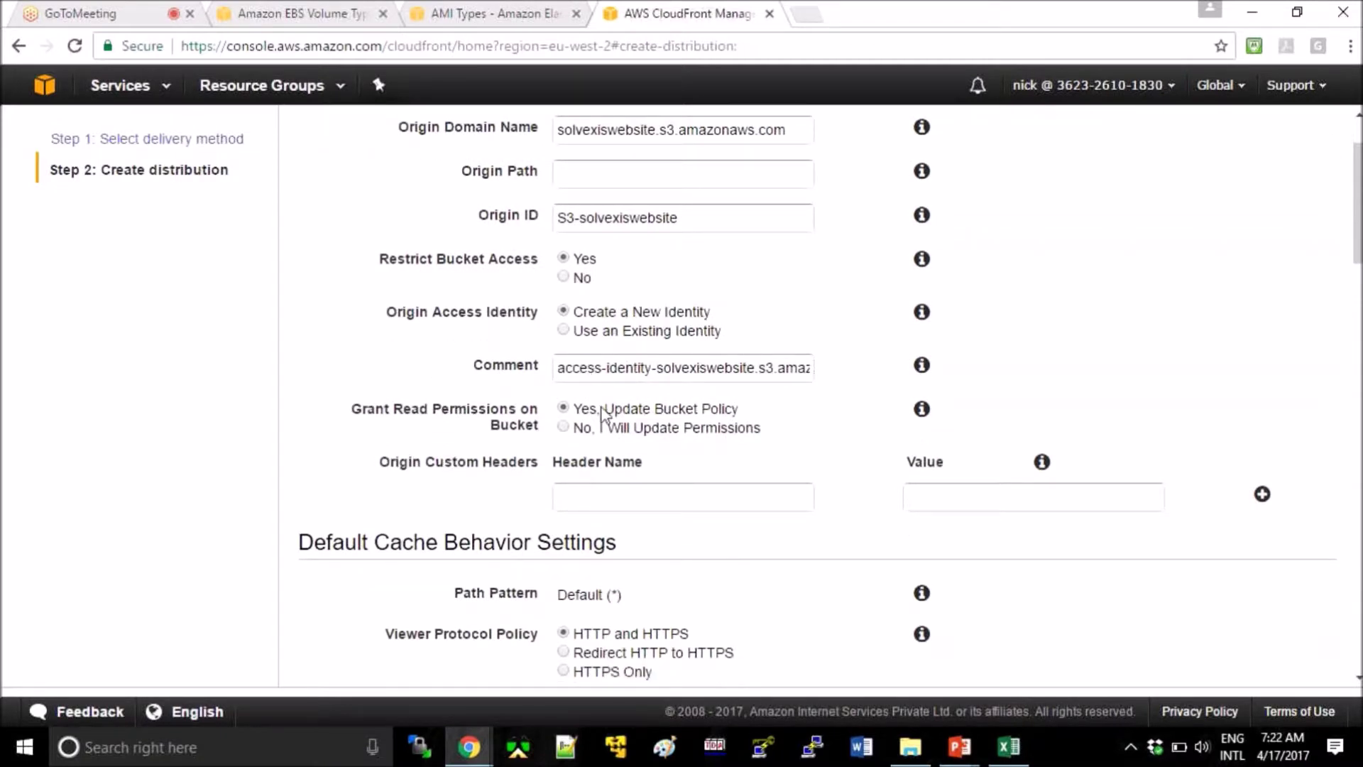
pyautogui.scroll(2, 141, 255)
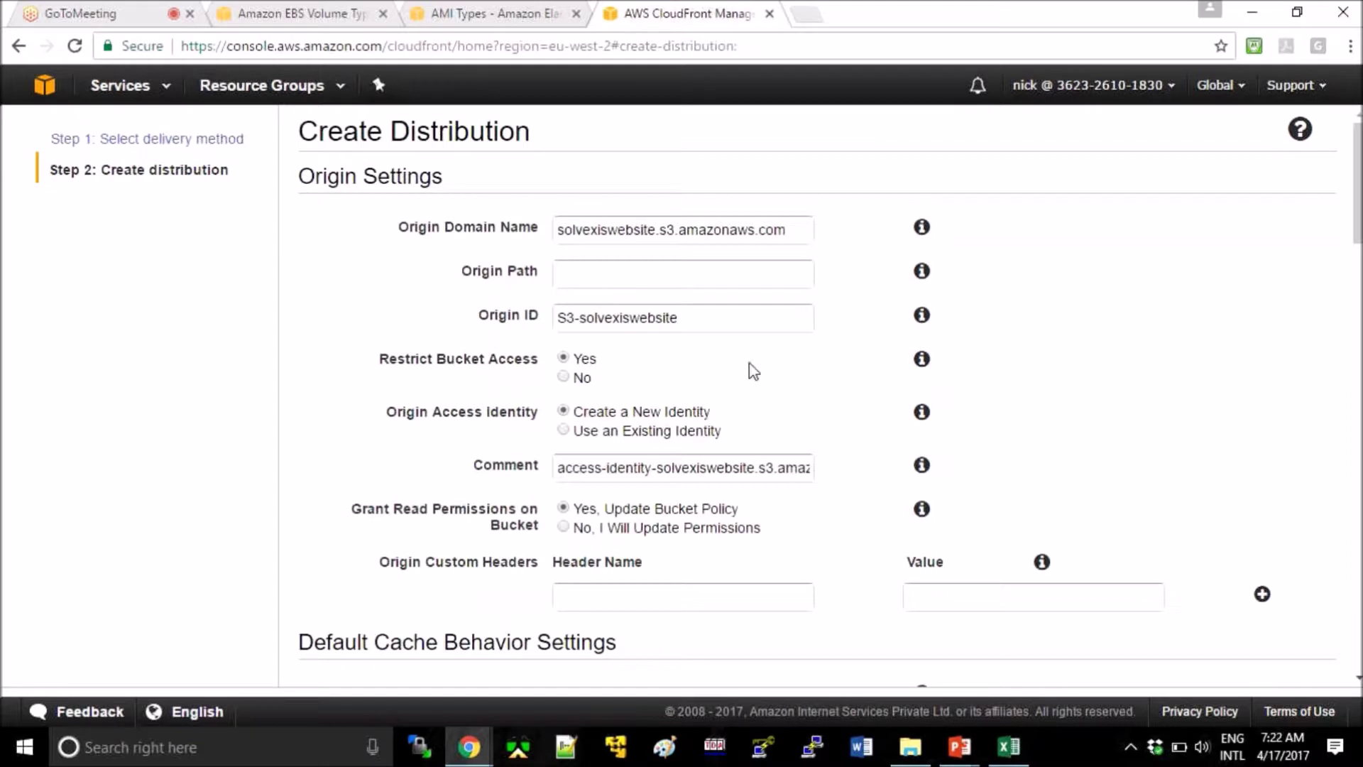
# Step: Examine the default cache behavior settings, from the viewer protocol policy and allowed HTTP methods to object caching and TTL
pyautogui.scroll(-1, 680, 449)
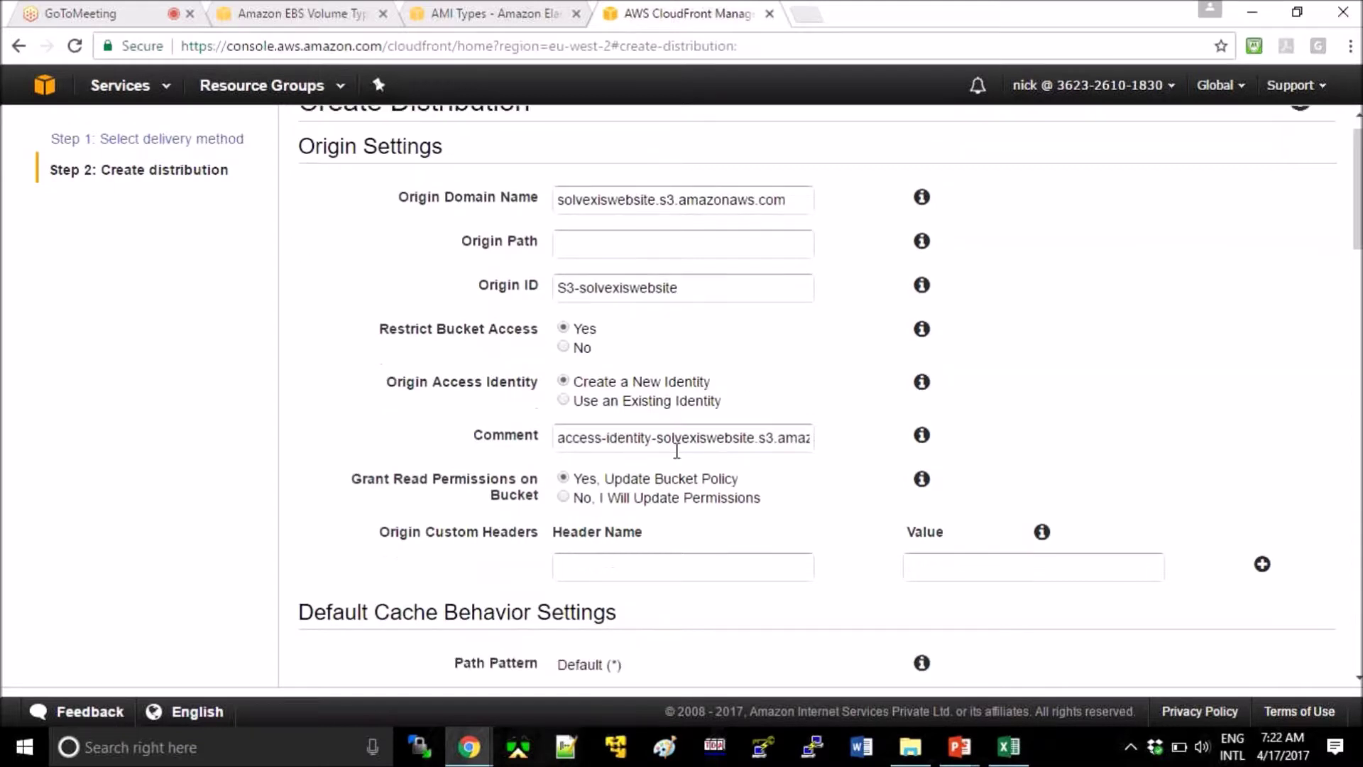
pyautogui.scroll(-2, 677, 454)
pyautogui.scroll(-1, 679, 470)
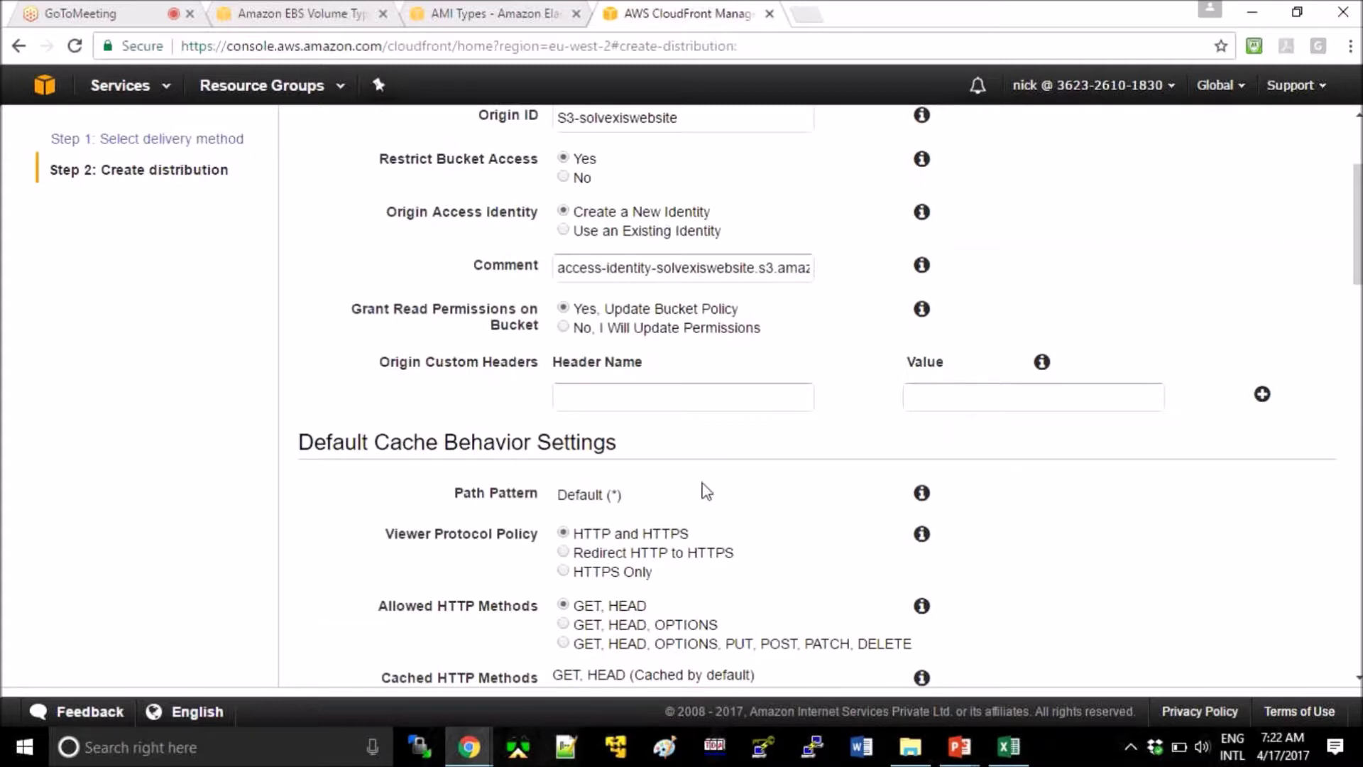
pyautogui.scroll(-1, 707, 493)
pyautogui.scroll(-1, 708, 498)
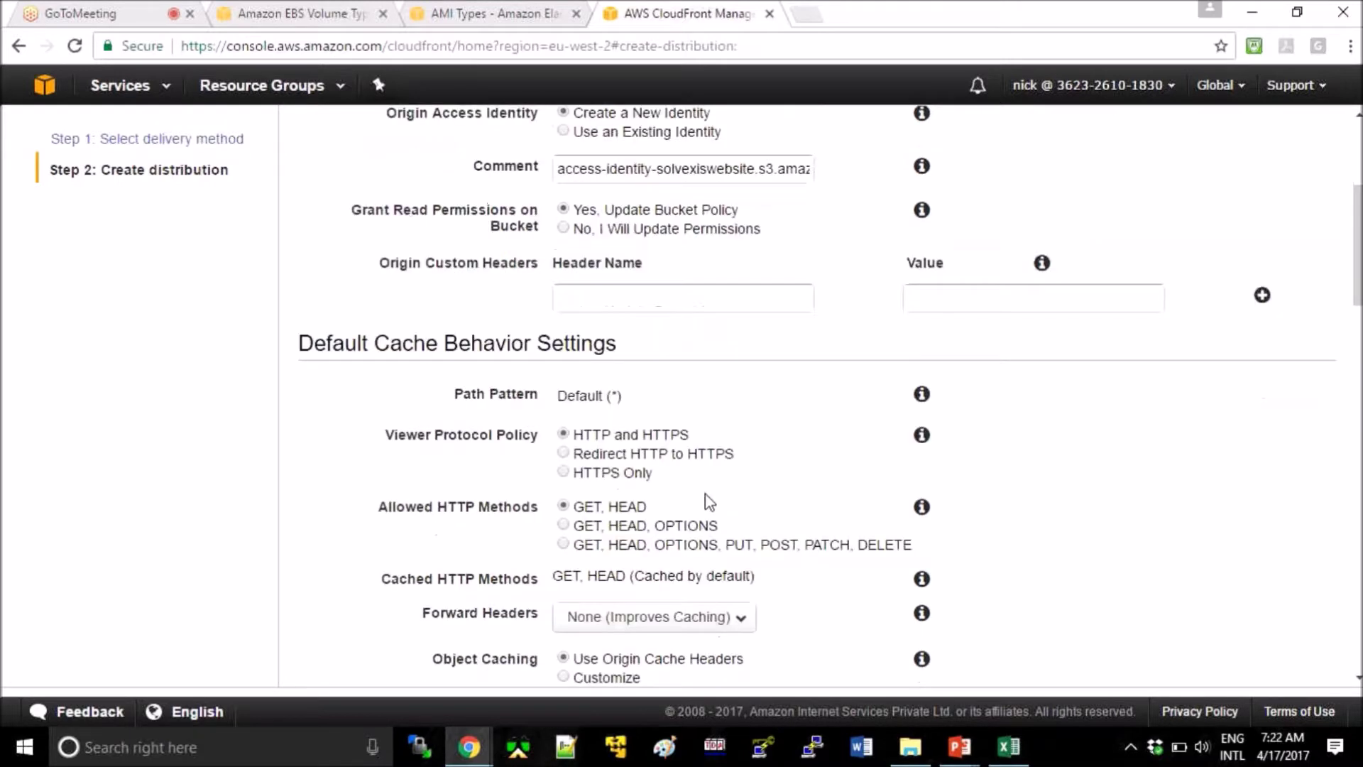
pyautogui.scroll(-1, 706, 508)
pyautogui.moveTo(426, 332); pyautogui.dragTo(534, 335)
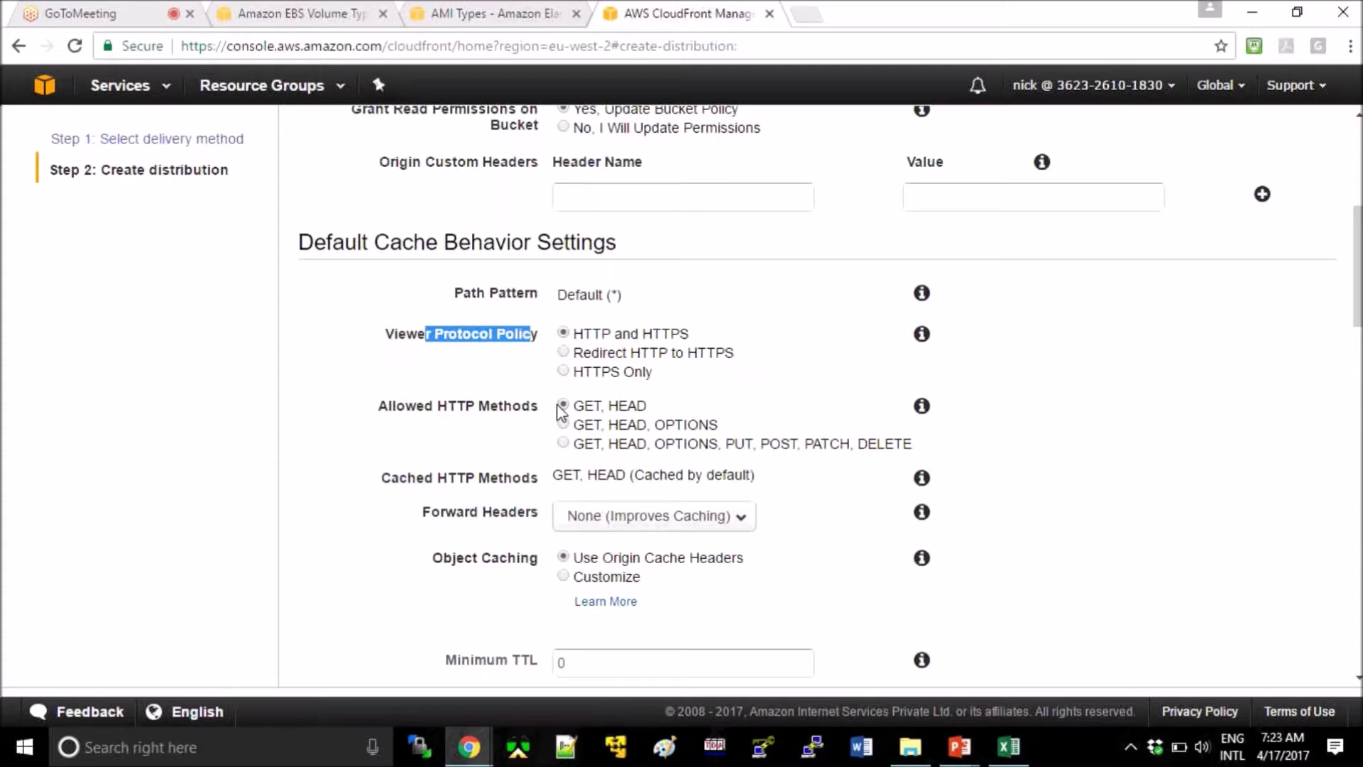
pyautogui.scroll(-1, 561, 412)
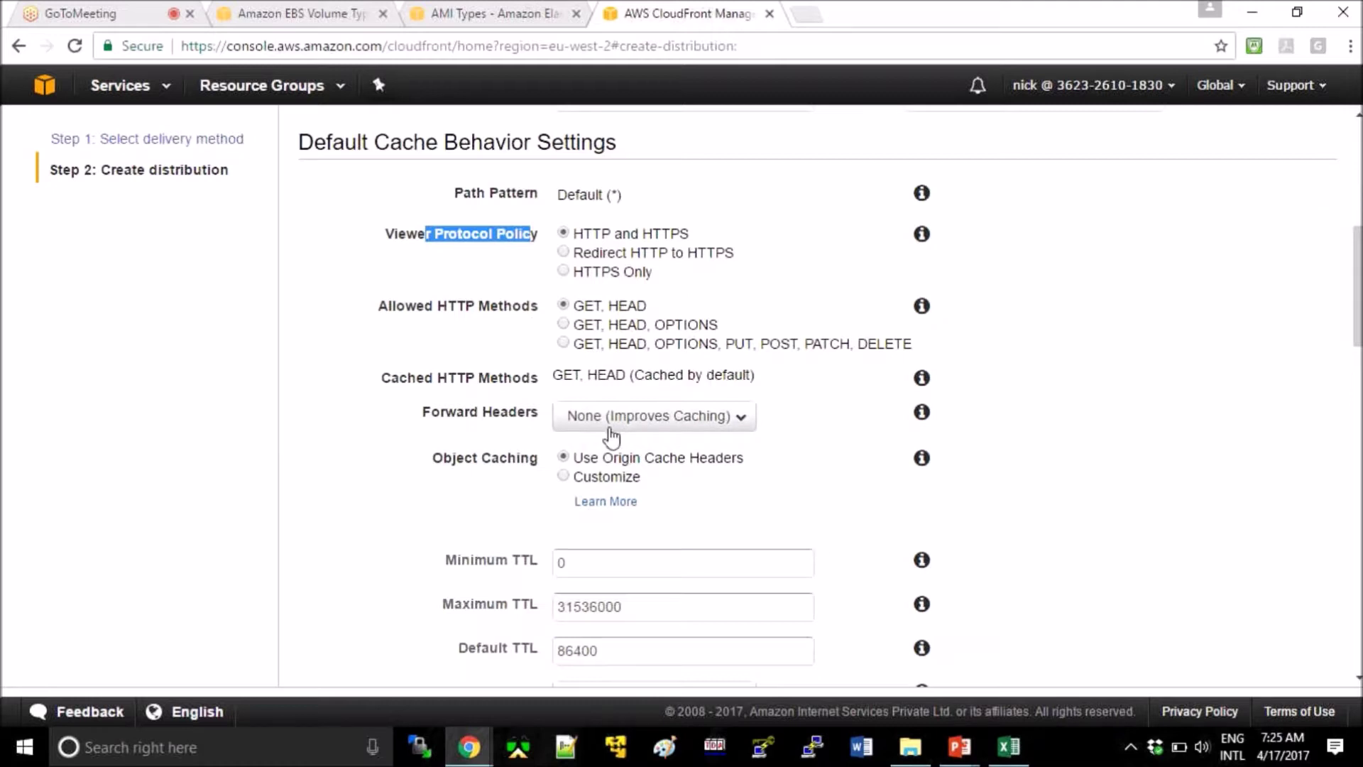
pyautogui.scroll(-1, 612, 436)
pyautogui.scroll(-1, 465, 311)
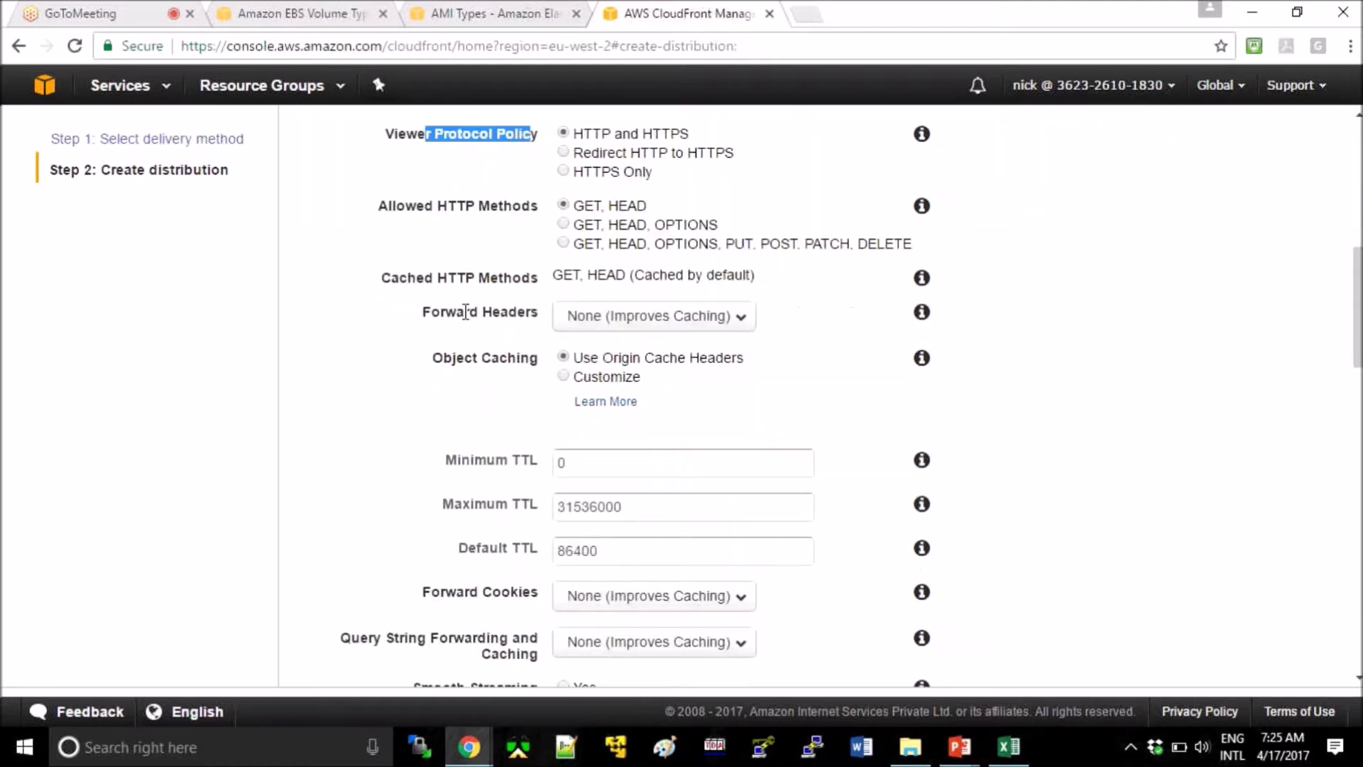
pyautogui.scroll(-1, 606, 408)
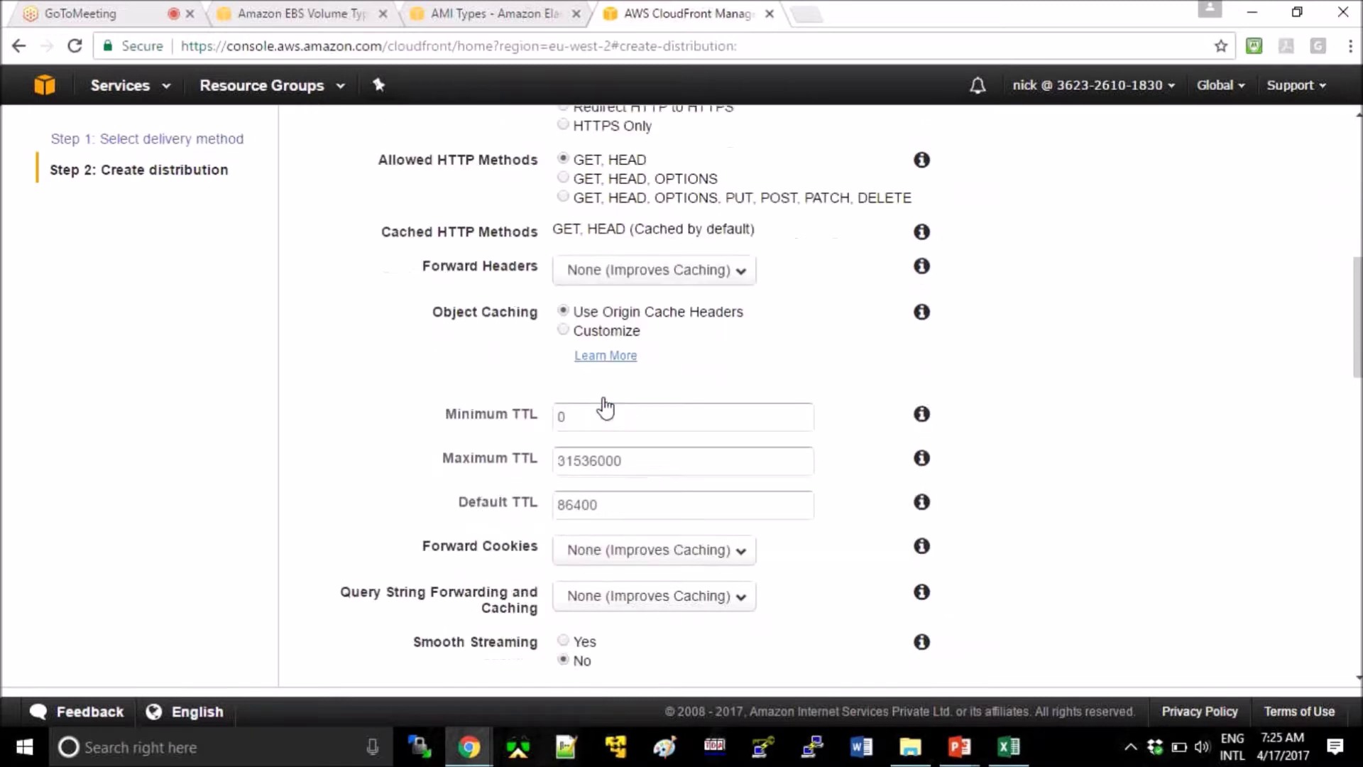
pyautogui.scroll(-3, 606, 408)
pyautogui.scroll(-1, 606, 408)
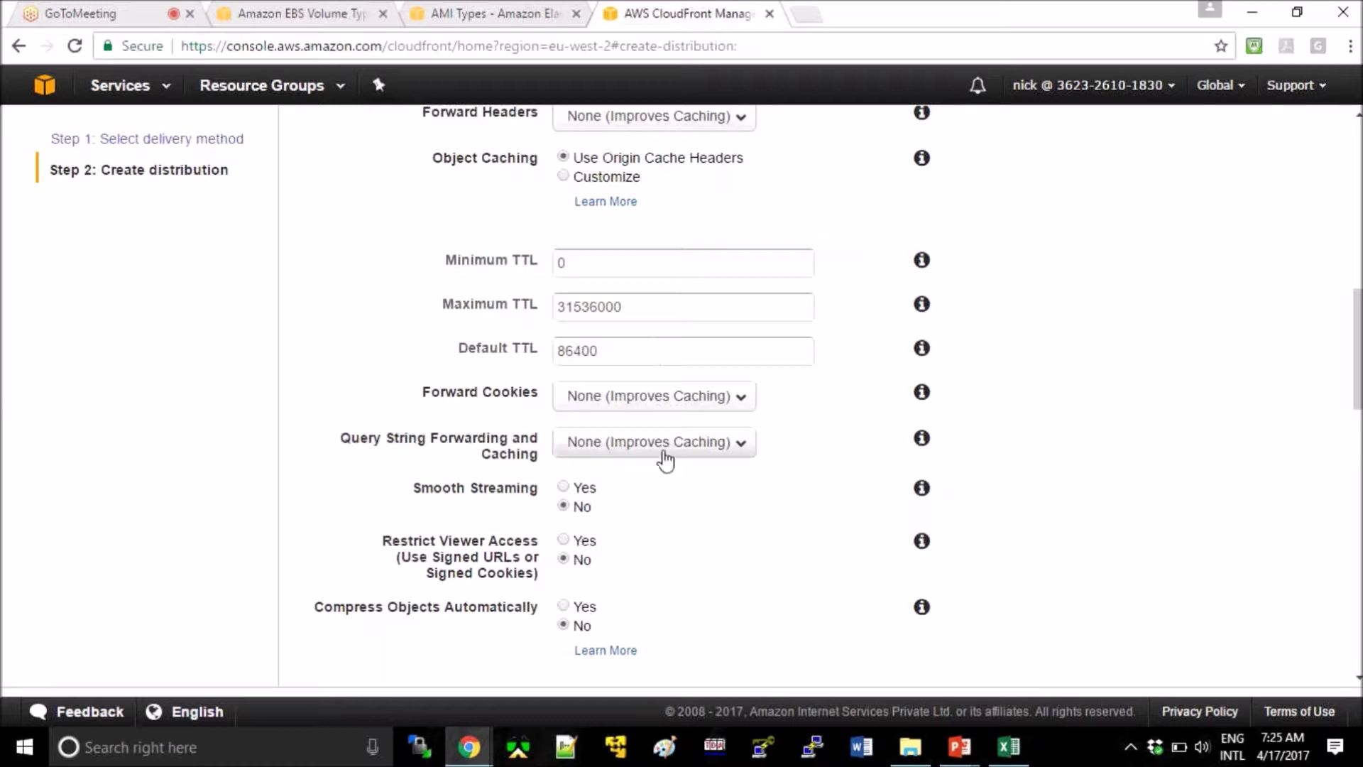
# Step: Switch to the Module 2 Cloudfront presentation in PowerPoint and view the CloudFront Regional Edge Caches slide
pyautogui.click(972, 752)
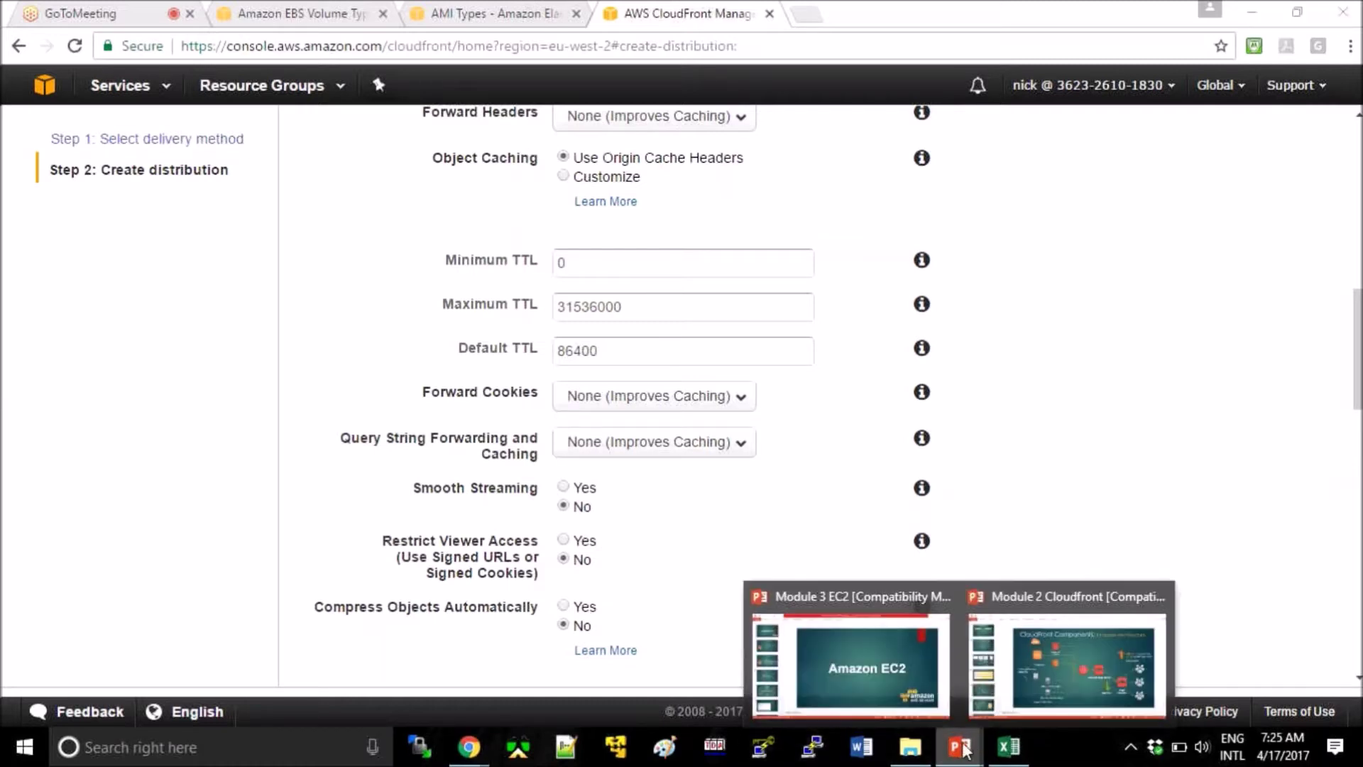
pyautogui.click(1065, 698)
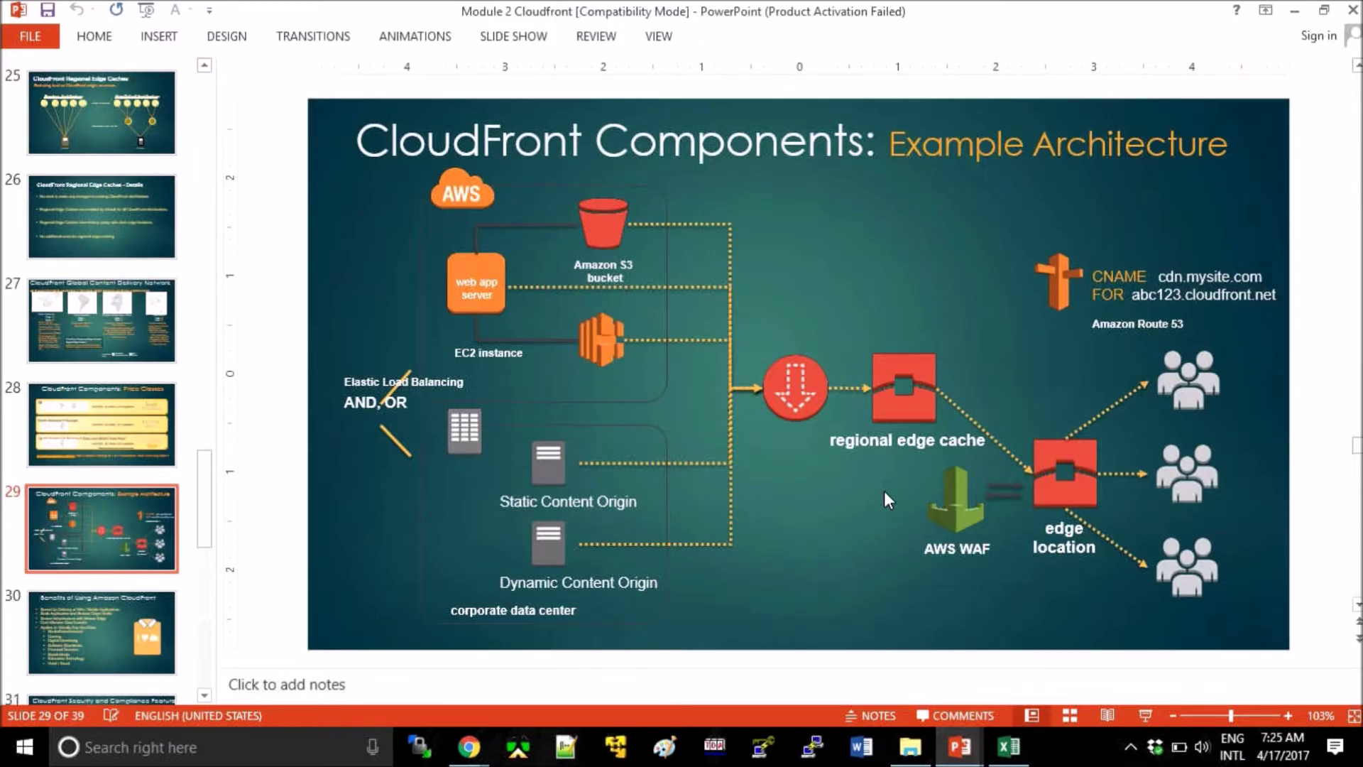
pyautogui.scroll(4, 883, 491)
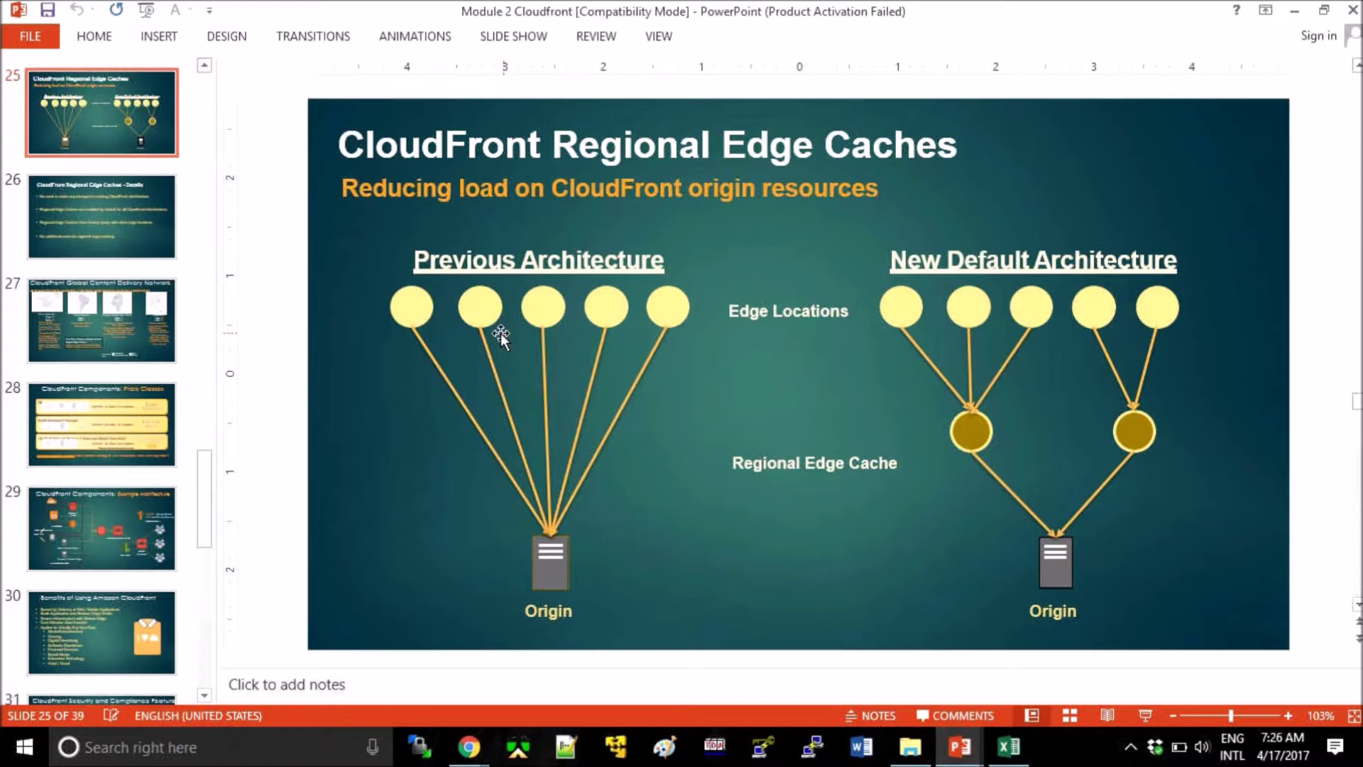
# Step: Switch back to the distribution form in Chrome and examine the default and maximum TTL values
pyautogui.hotkey('alt', 'Tab')
pyautogui.moveTo(609, 355); pyautogui.dragTo(548, 362)
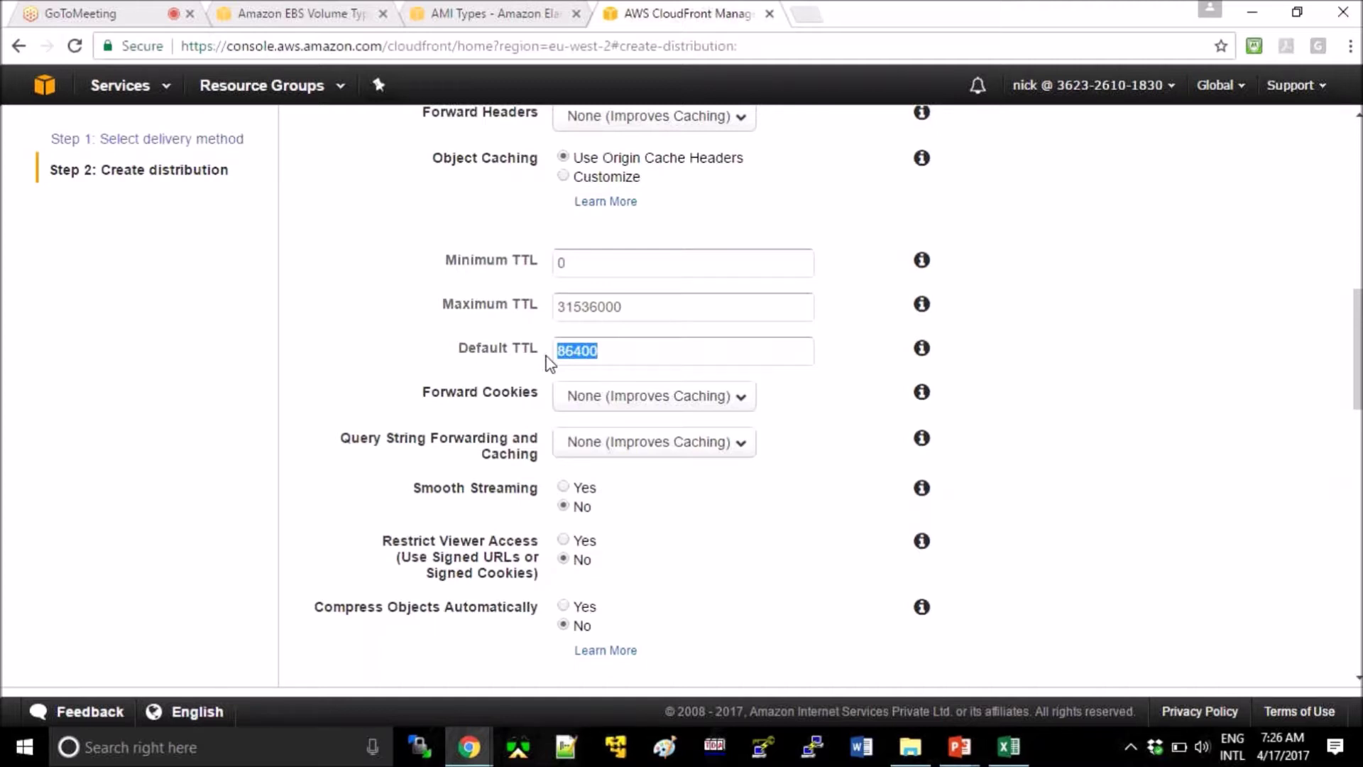
pyautogui.doubleClick(630, 313)
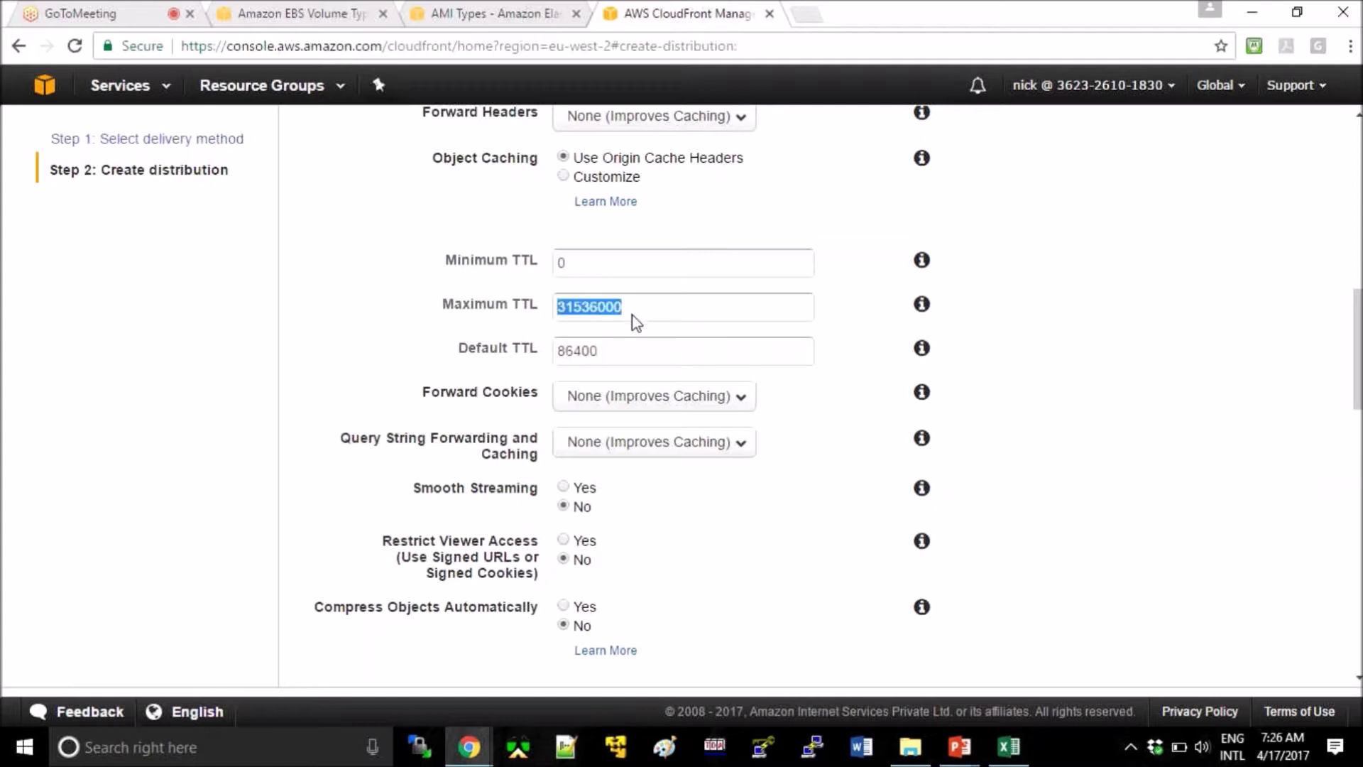
pyautogui.moveTo(621, 308); pyautogui.dragTo(535, 304)
# Step: Examine the remaining cache behavior settings, especially the viewer access restriction using signed URLs or signed cookies
pyautogui.scroll(-1, 802, 492)
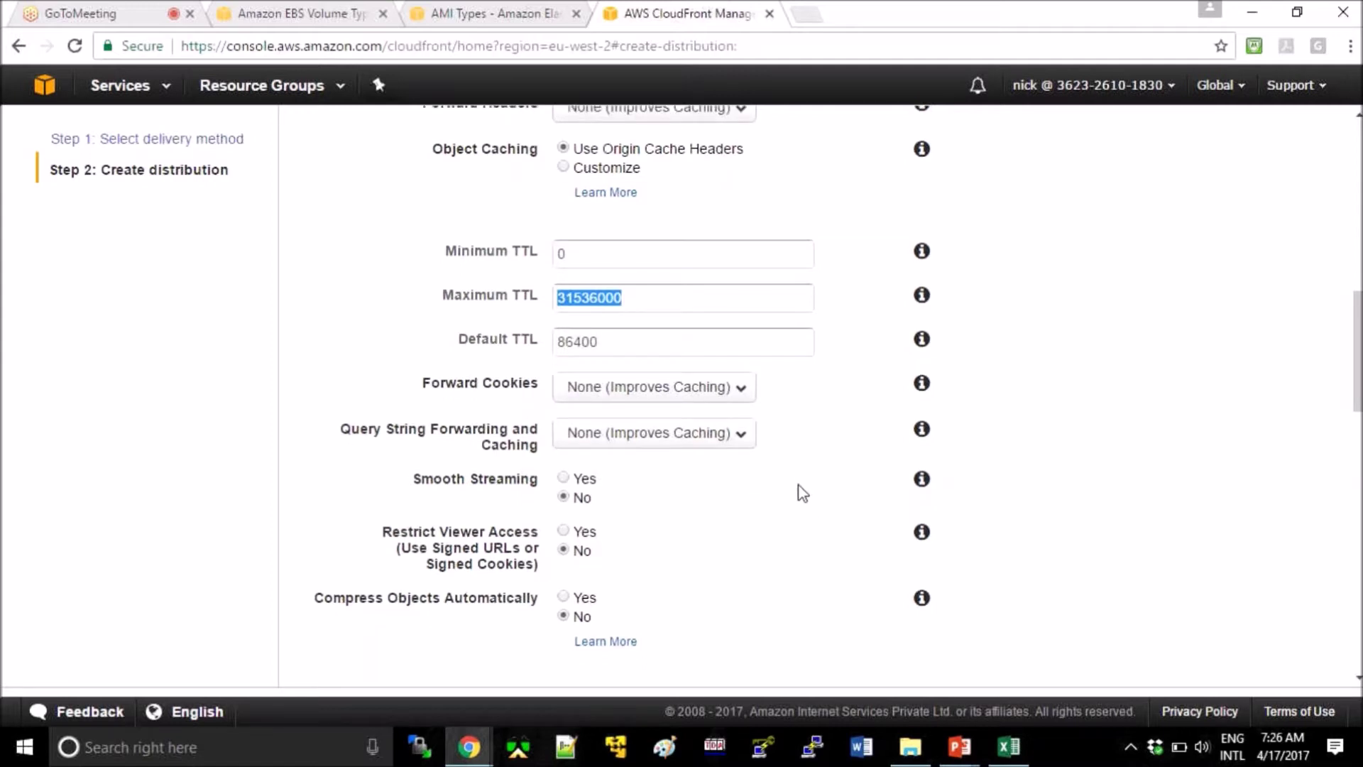
pyautogui.scroll(-1, 802, 492)
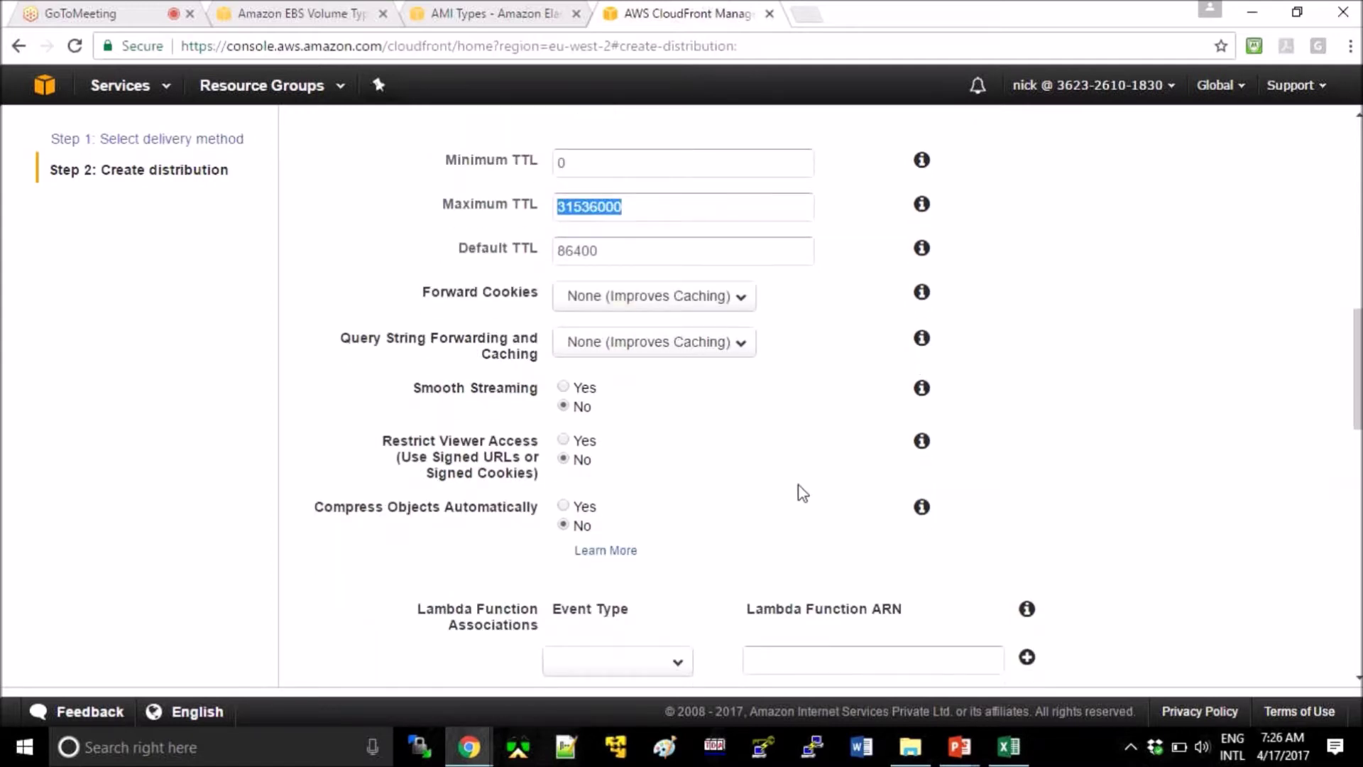
pyautogui.scroll(-1, 802, 493)
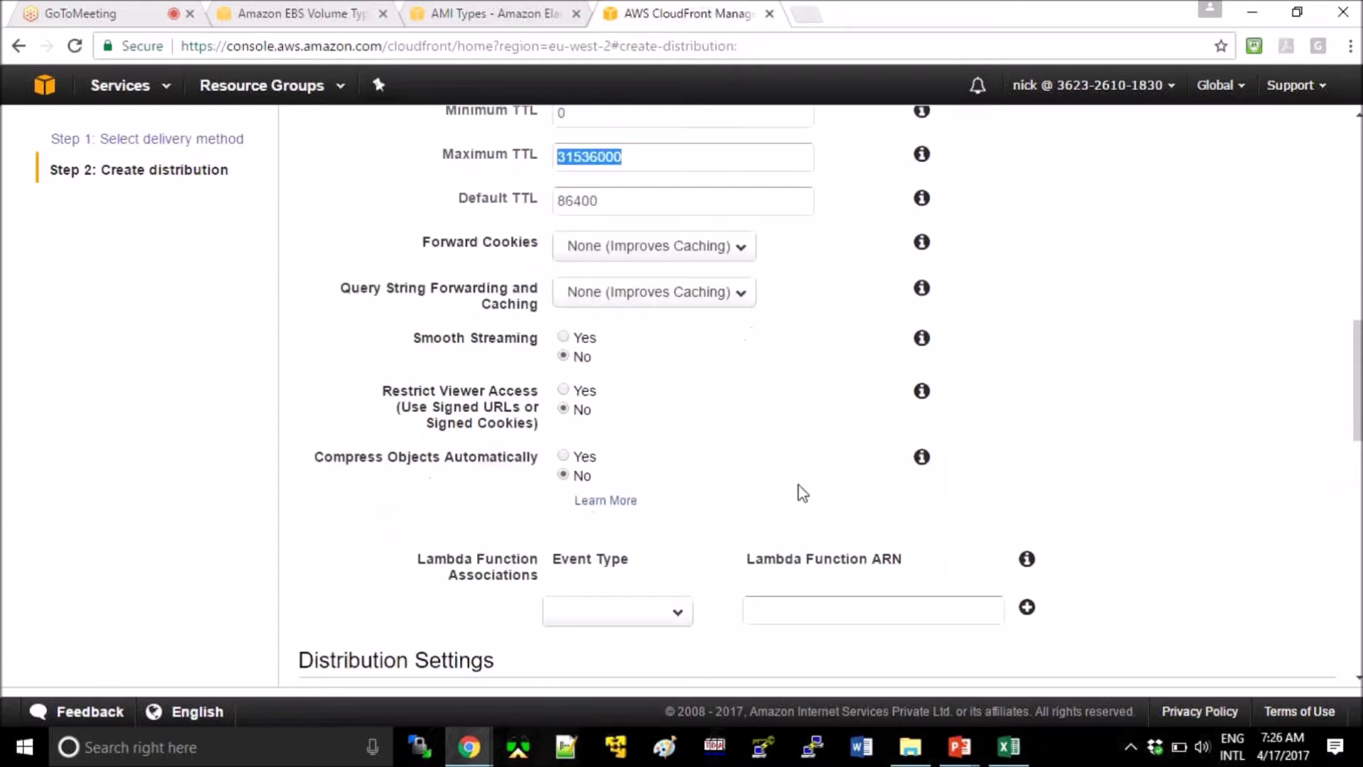
pyautogui.scroll(-1, 802, 493)
pyautogui.click(390, 340)
pyautogui.moveTo(390, 340); pyautogui.dragTo(536, 339)
pyautogui.moveTo(439, 356); pyautogui.dragTo(494, 359)
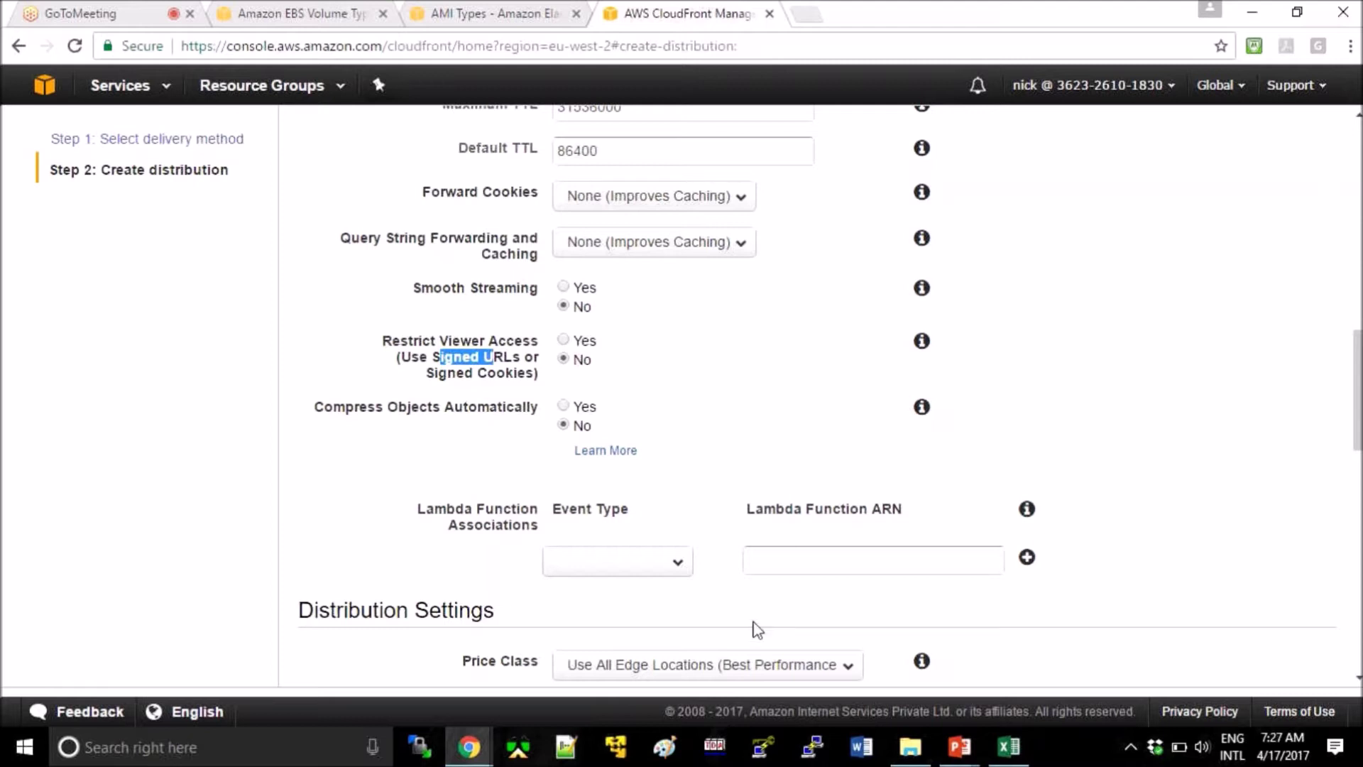
pyautogui.scroll(-1, 758, 387)
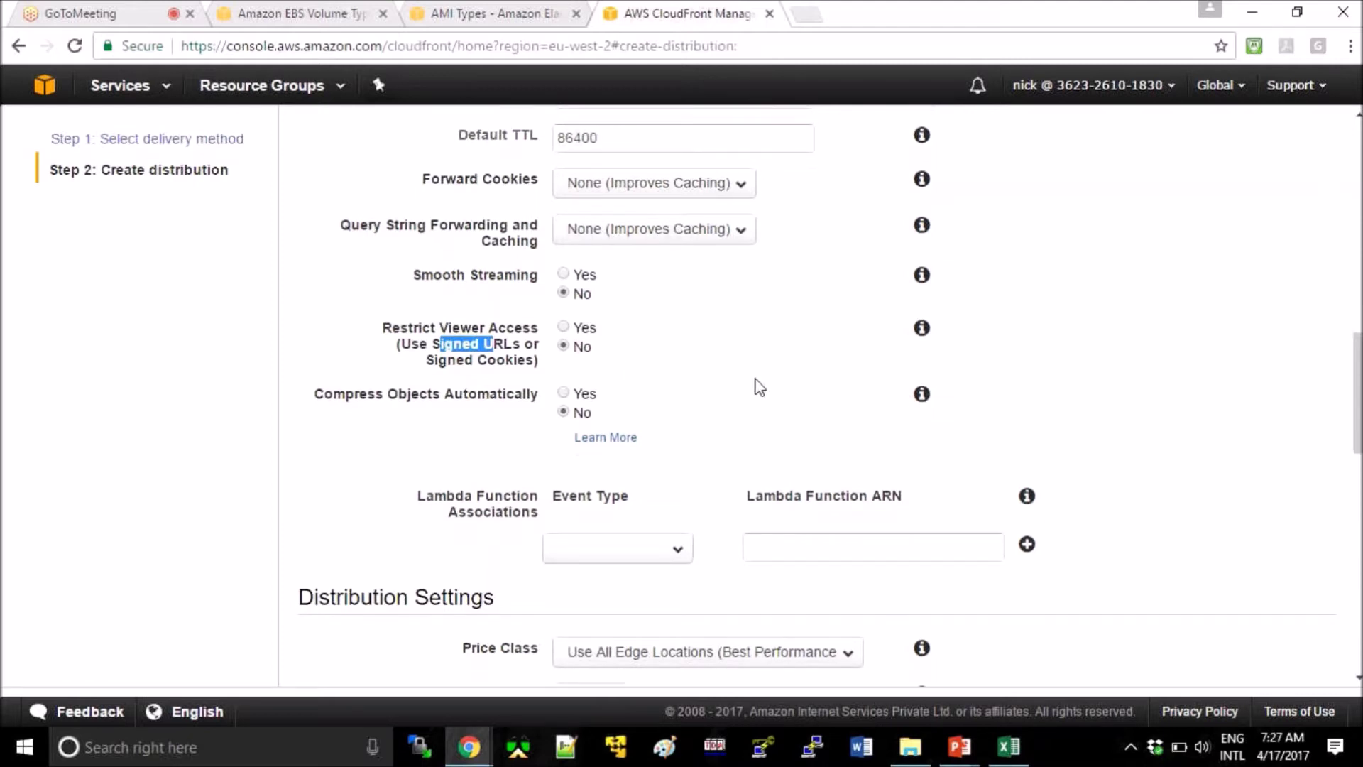
# Step: Examine the automatic object compression setting and list the available price class options in the distribution settings
pyautogui.scroll(-3, 758, 387)
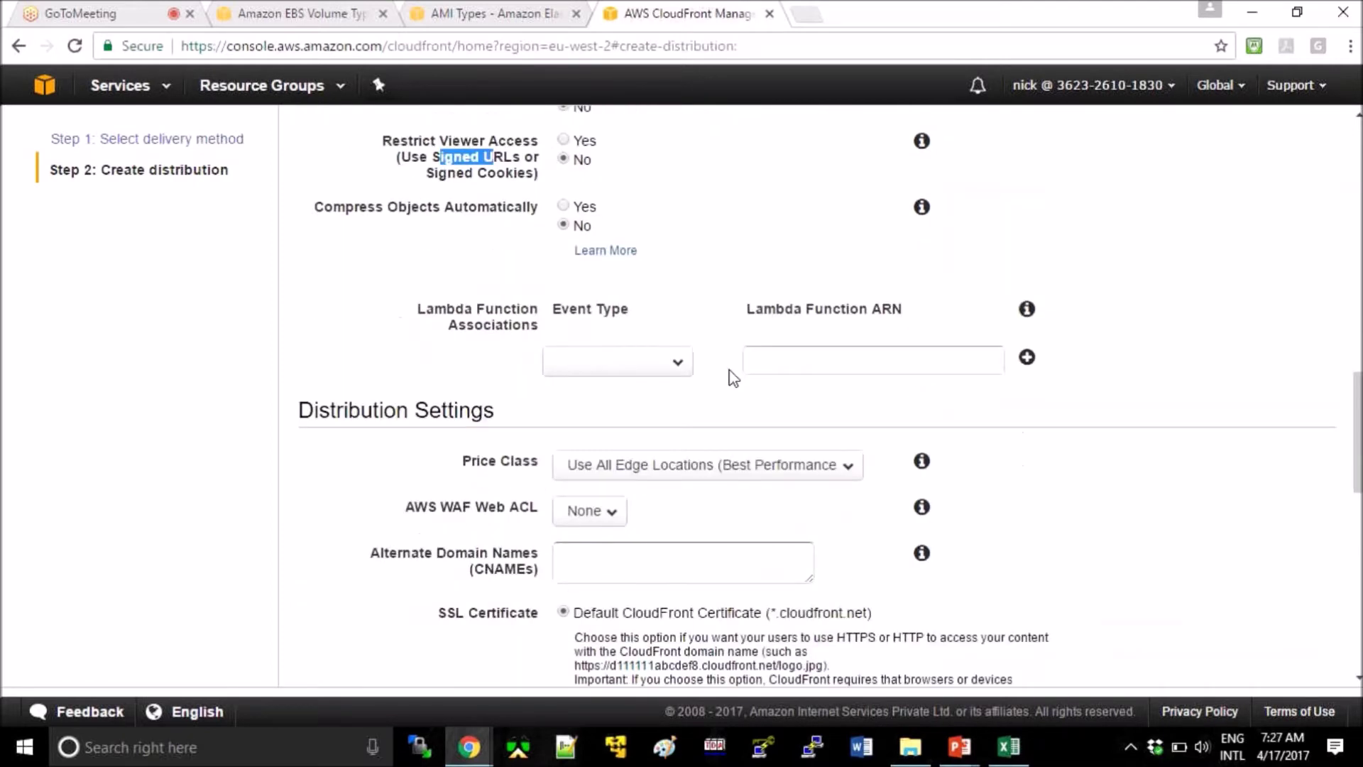
pyautogui.scroll(1, 419, 284)
pyautogui.scroll(1, 418, 285)
pyautogui.moveTo(359, 306); pyautogui.dragTo(315, 307)
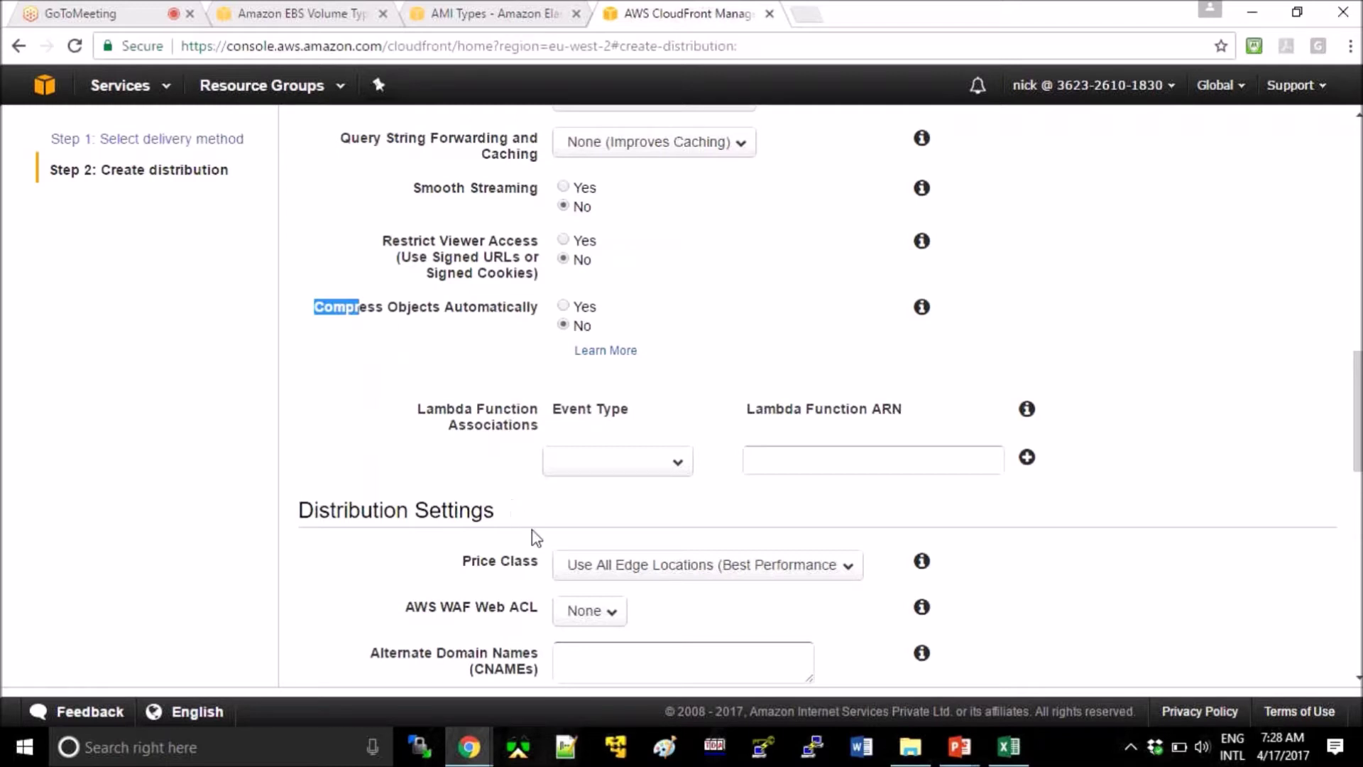
pyautogui.scroll(-1, 536, 537)
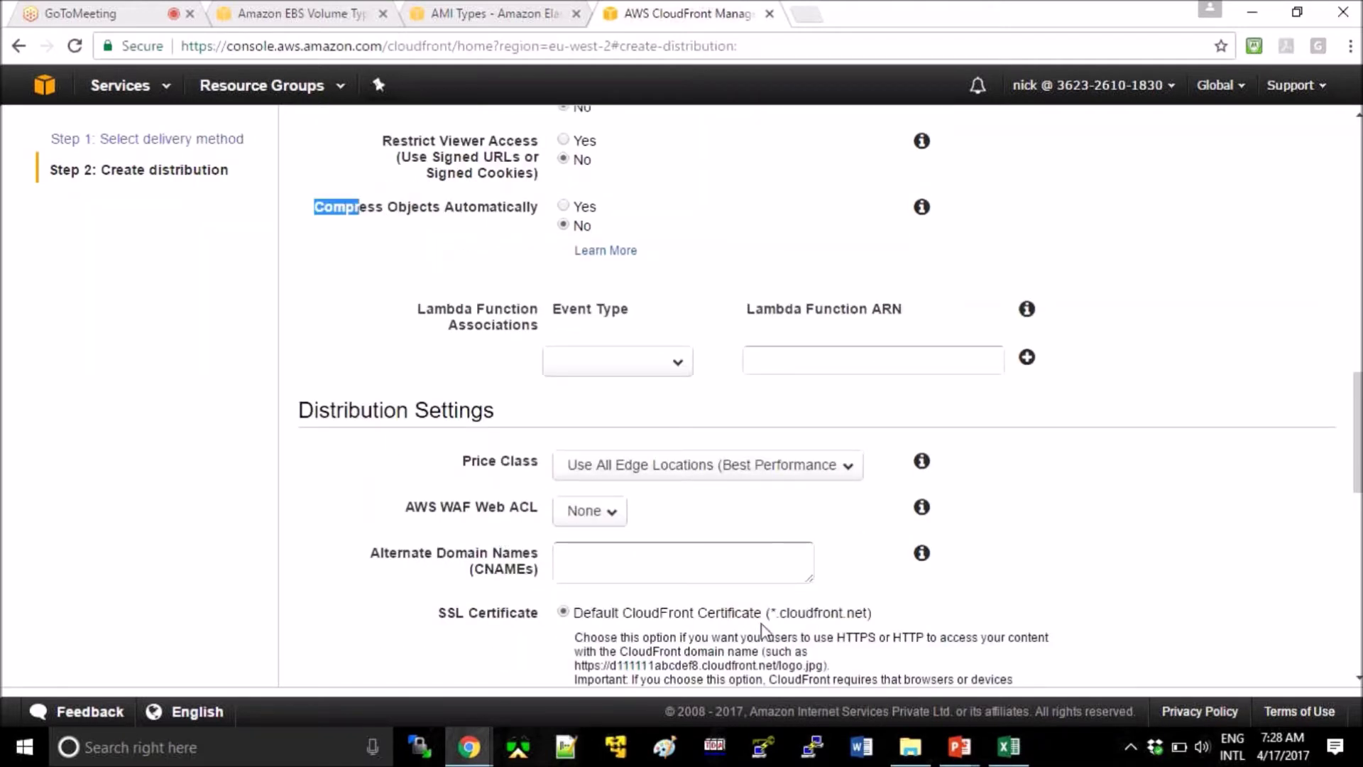
pyautogui.click(848, 475)
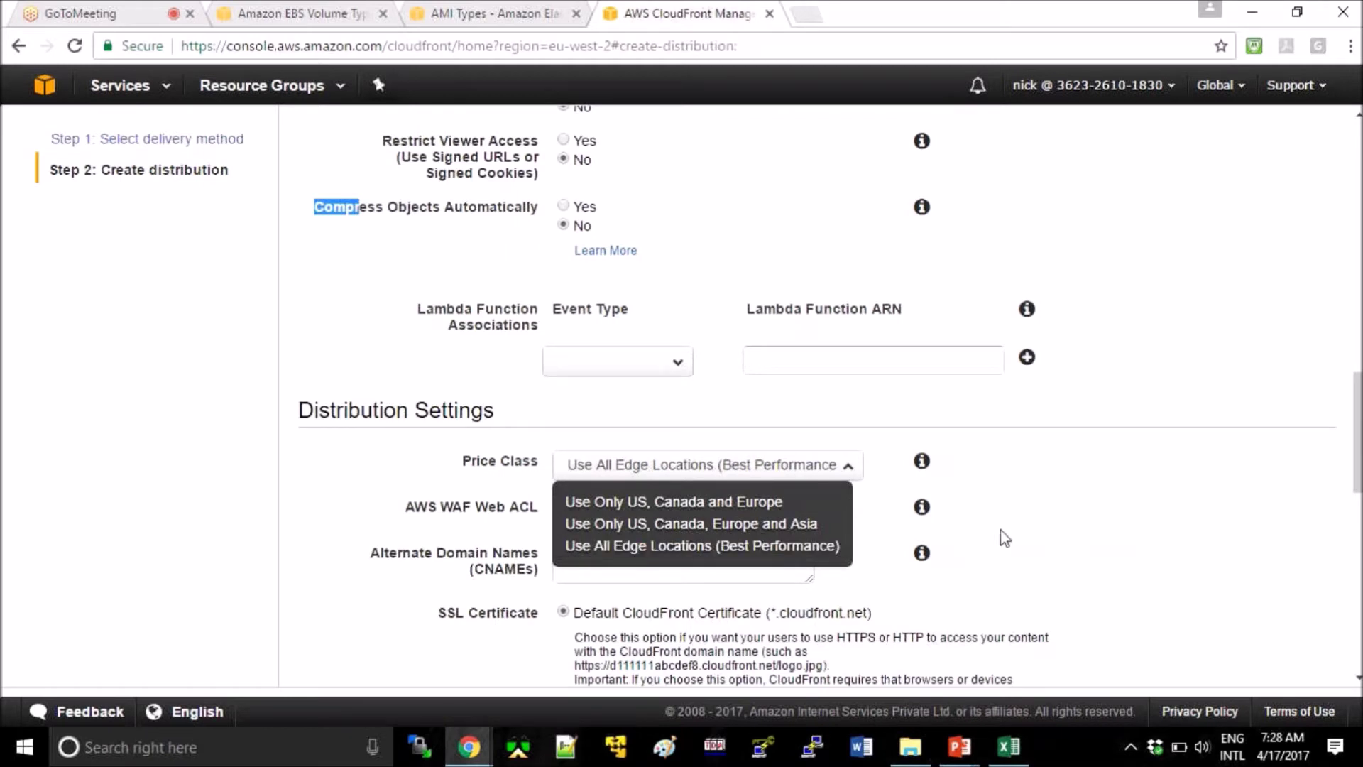
# Step: Switch to the Module 2 Cloudfront presentation in PowerPoint and view the CloudFront Price Classes slide
pyautogui.click(959, 747)
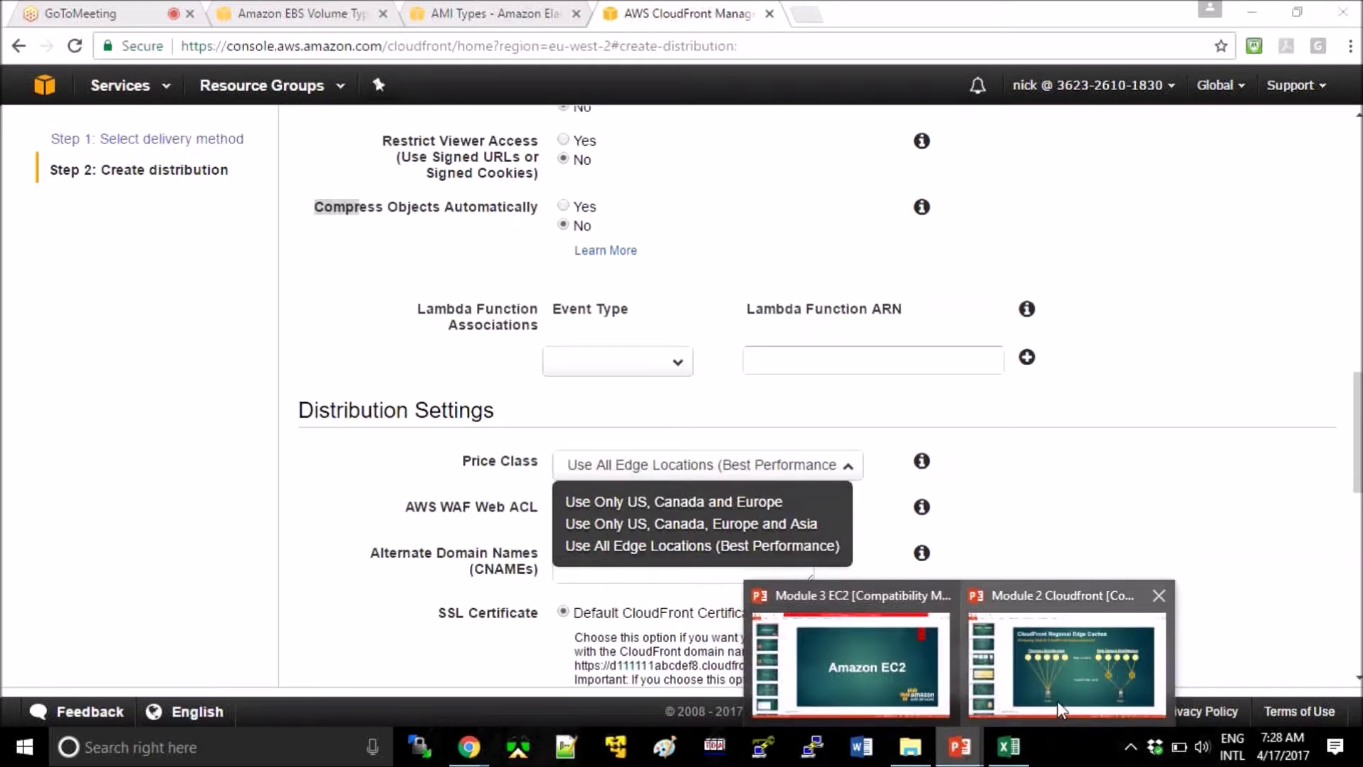
pyautogui.click(1058, 700)
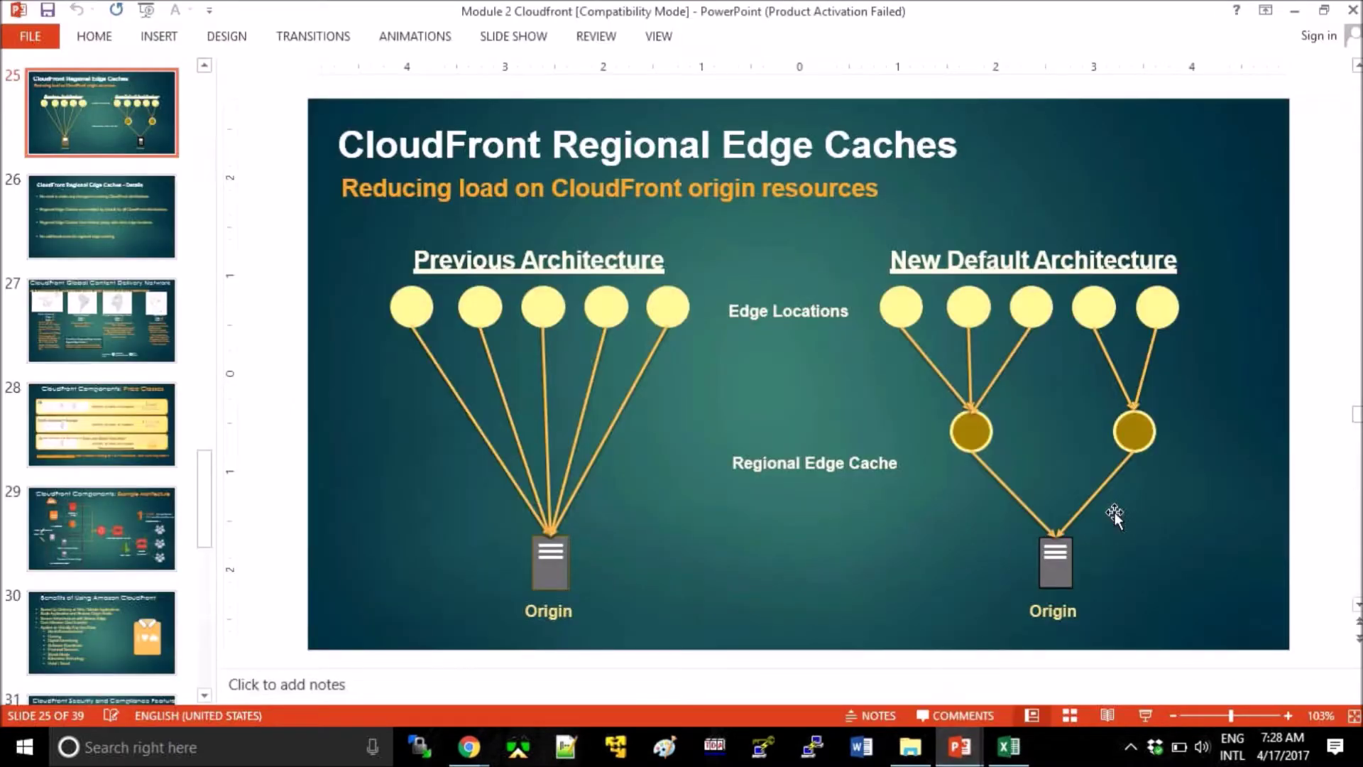
pyautogui.scroll(-1, 1115, 513)
pyautogui.scroll(-1, 1116, 512)
pyautogui.scroll(2, 1116, 512)
pyautogui.scroll(-1, 1116, 513)
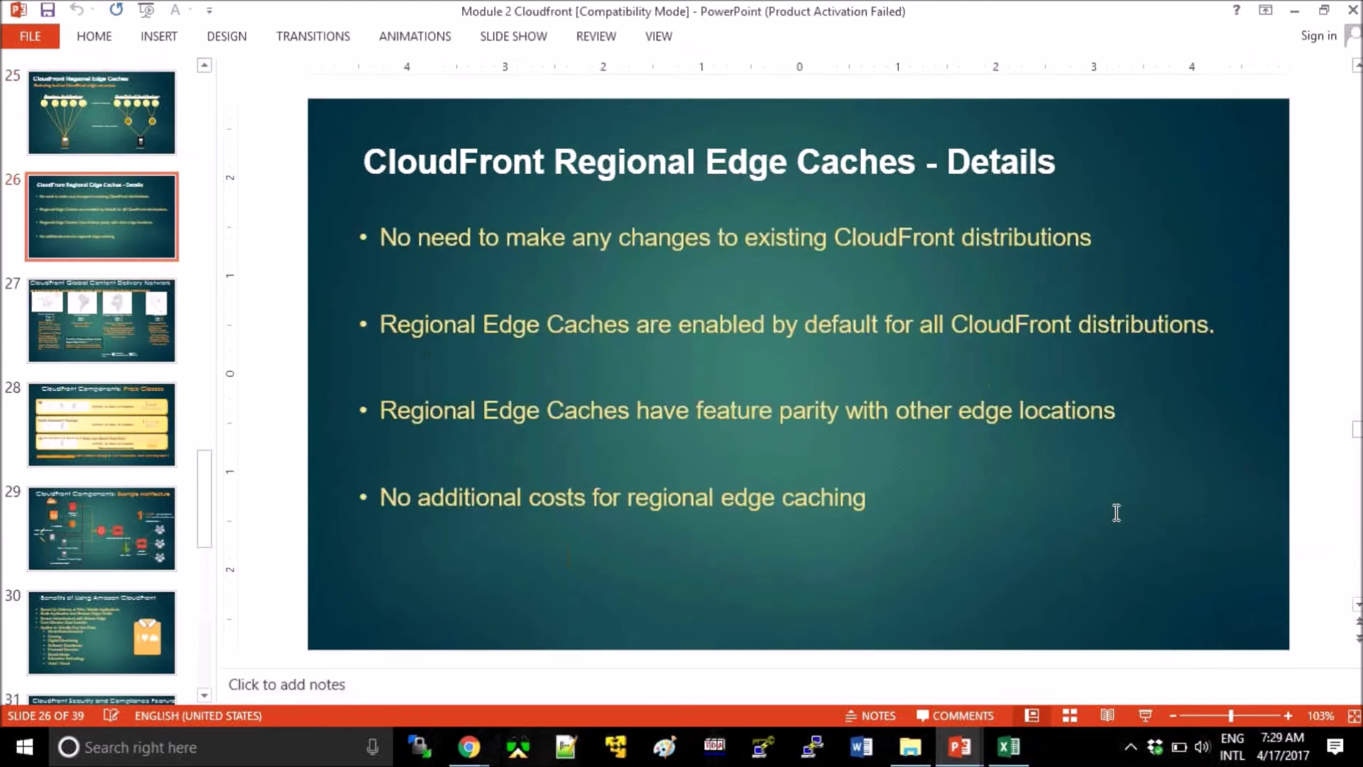
pyautogui.scroll(-1, 1116, 512)
pyautogui.scroll(-1, 1115, 513)
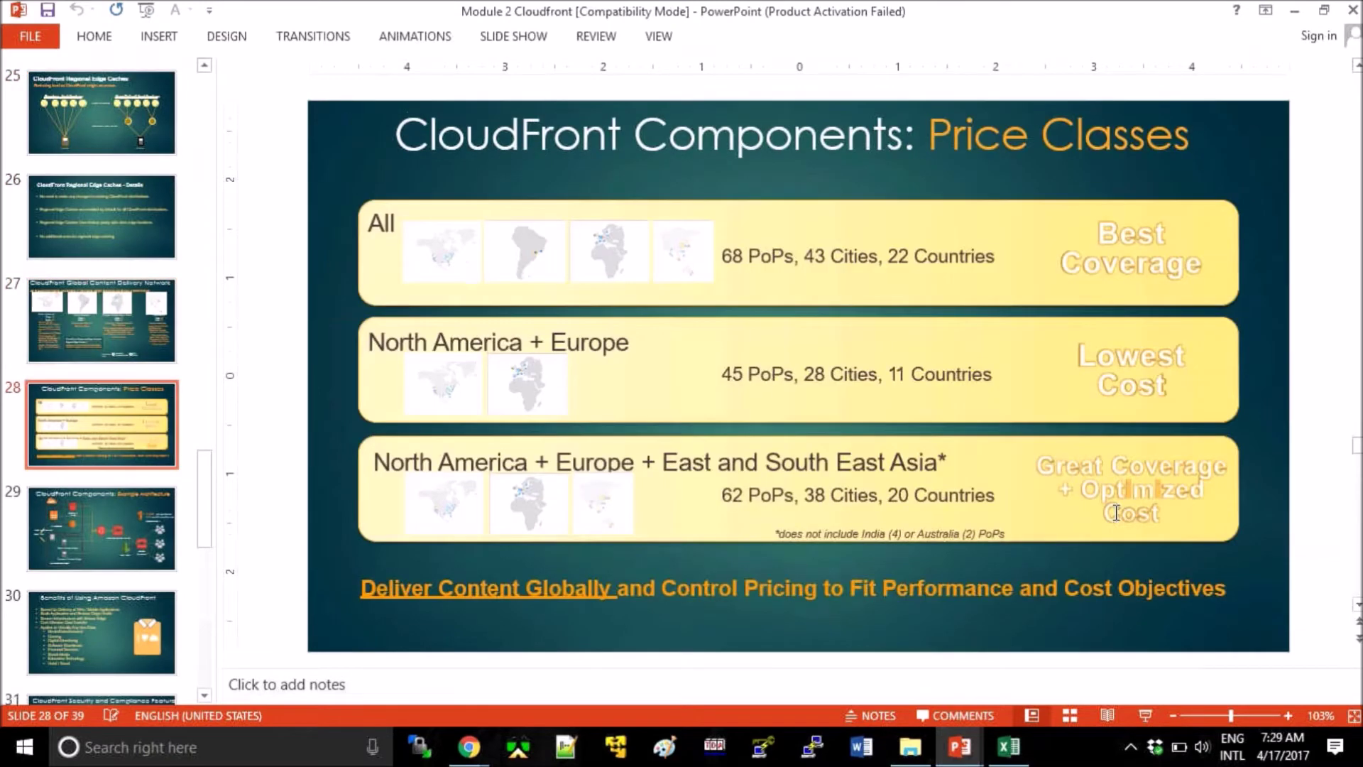
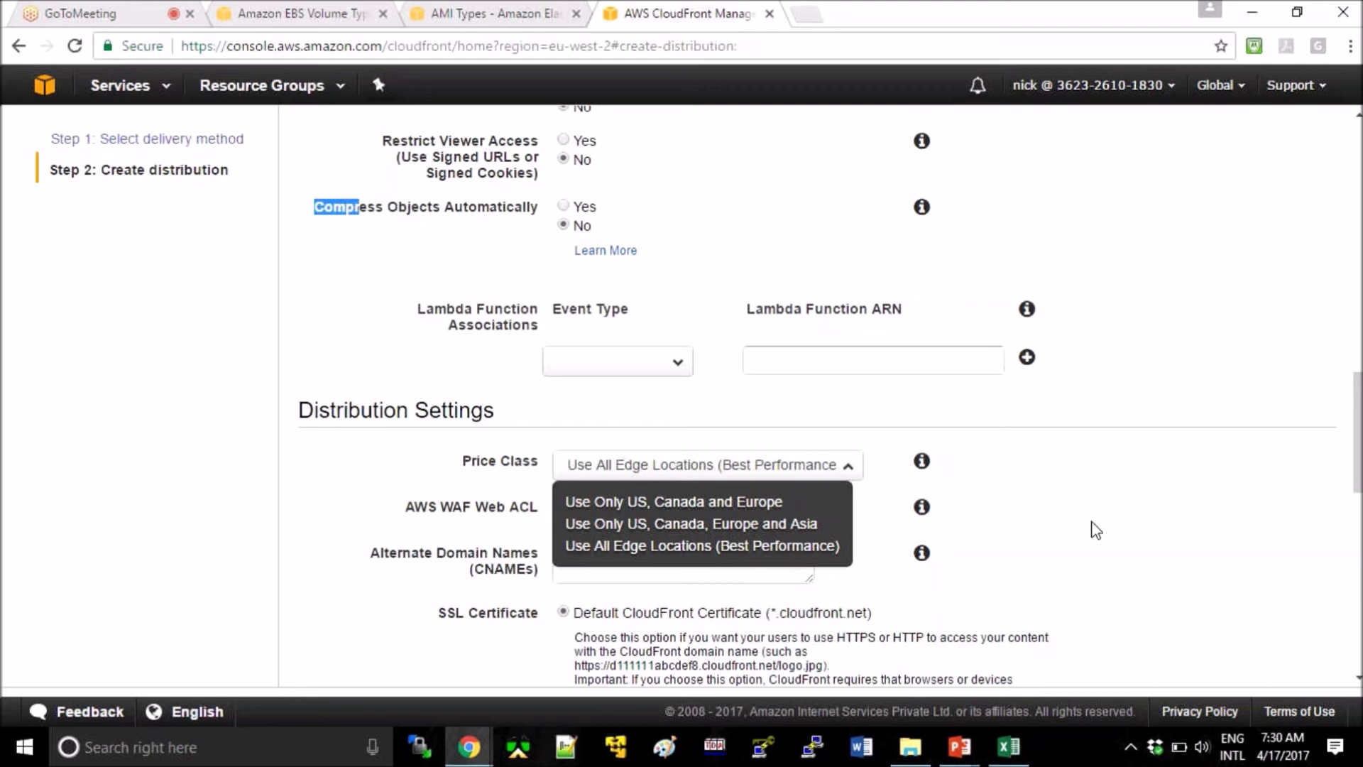
# Step: Dismiss the price class options without changing the selection and place the cursor in the Alternate Domain Names (CNAMEs) field
pyautogui.click(1095, 528)
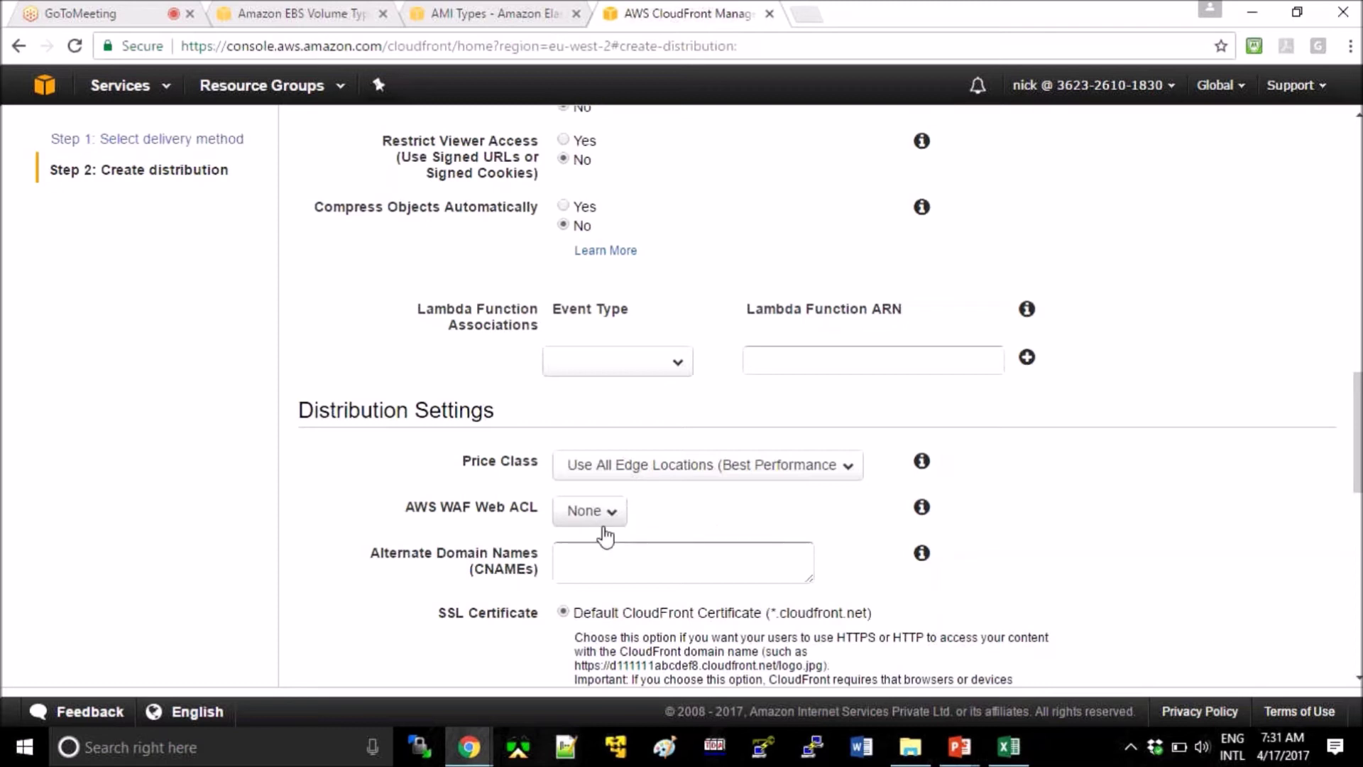
pyautogui.scroll(-1, 609, 573)
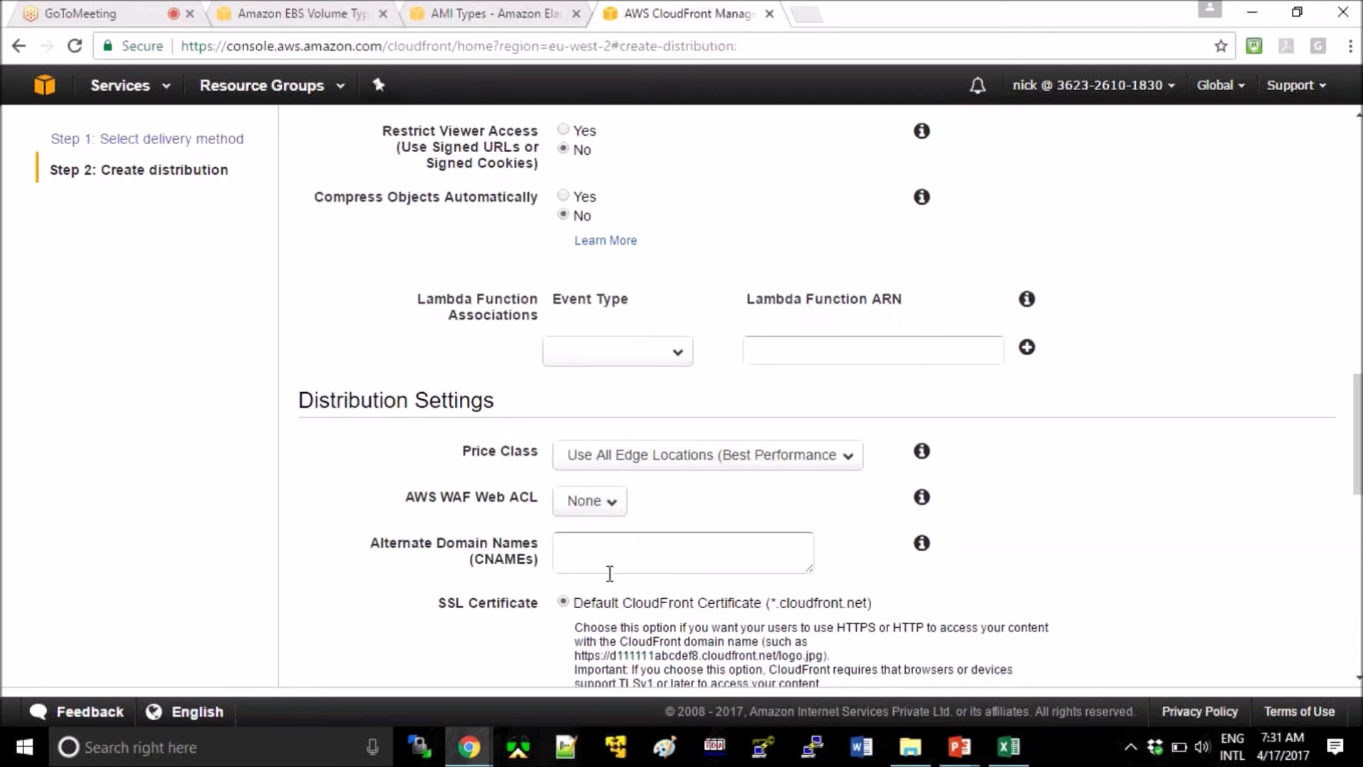
pyautogui.scroll(-1, 609, 573)
pyautogui.click(736, 469)
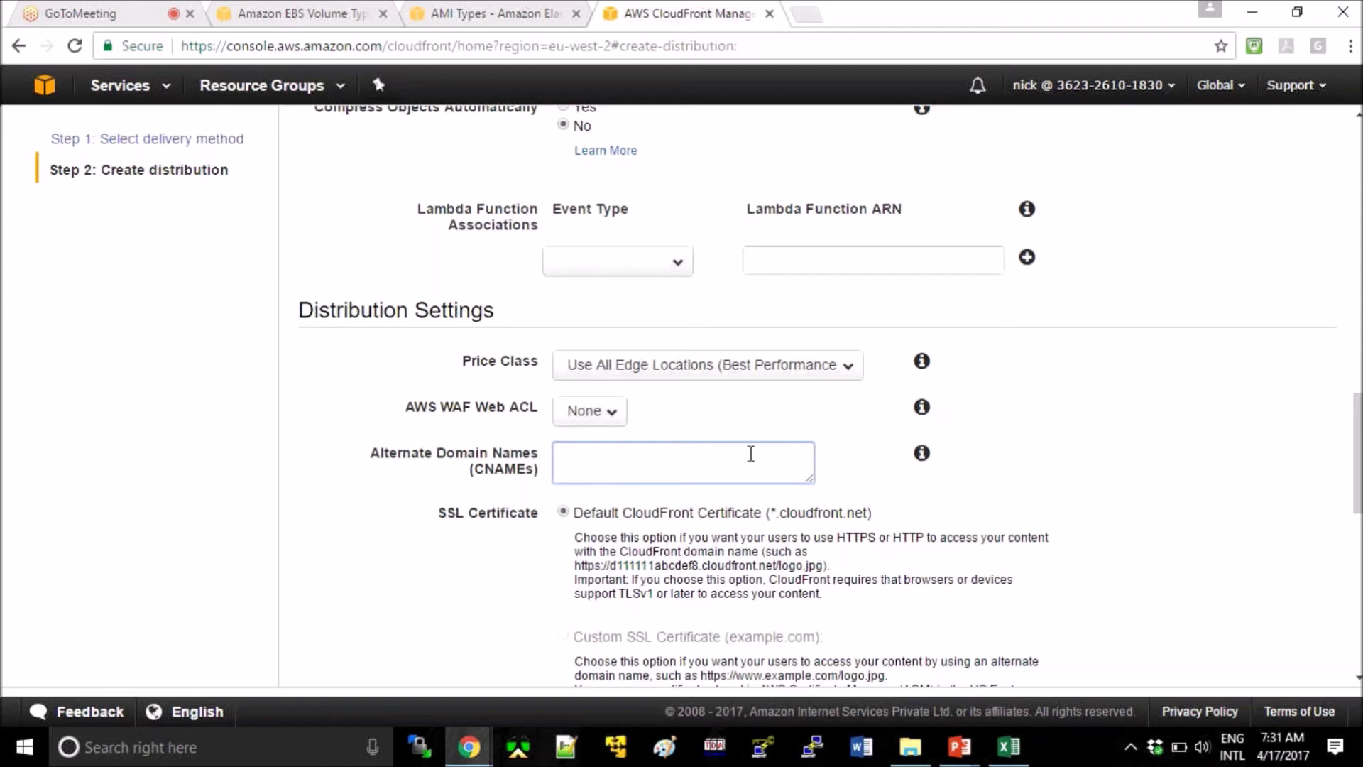
# Step: Switch to the Module 2 Cloudfront presentation in PowerPoint and go back to the CloudFront Distributions slide with the CNAME hint
pyautogui.click(953, 751)
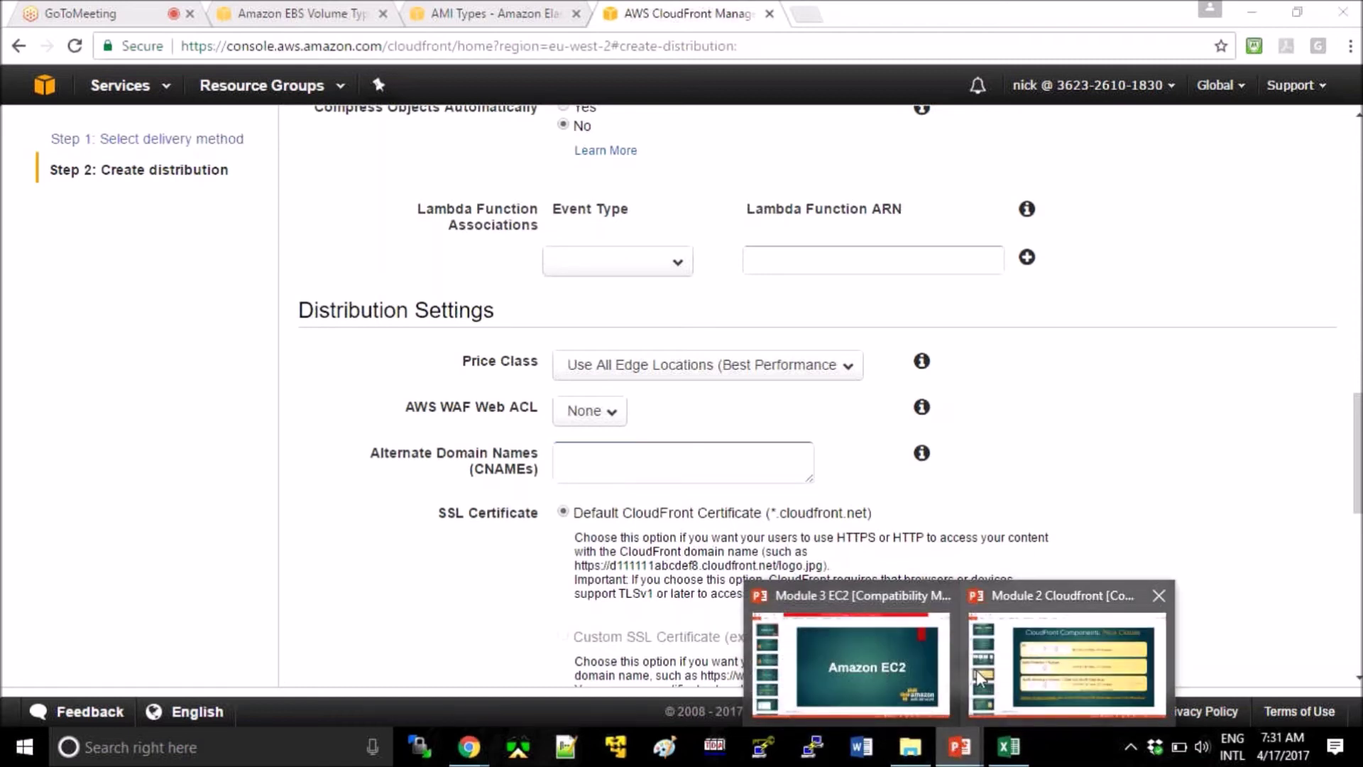
pyautogui.click(1012, 678)
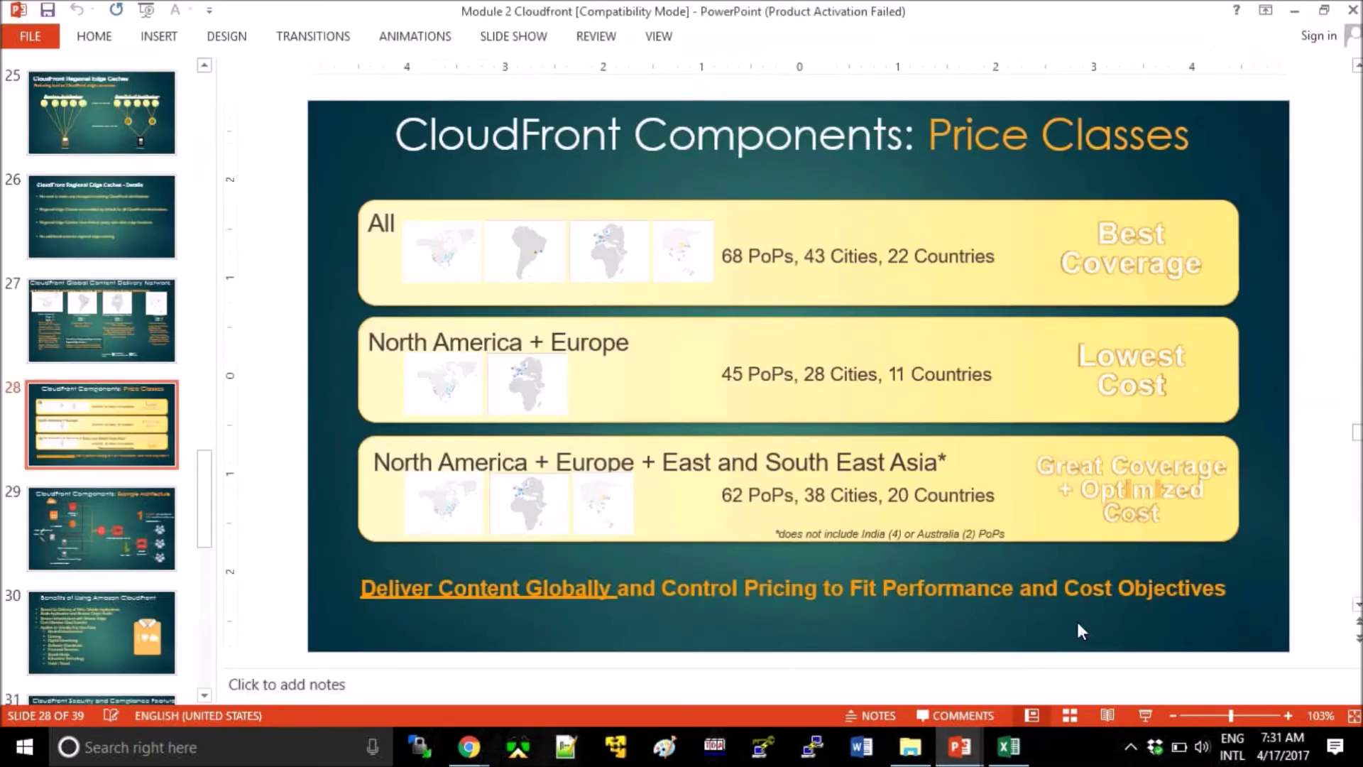
pyautogui.press('Up')
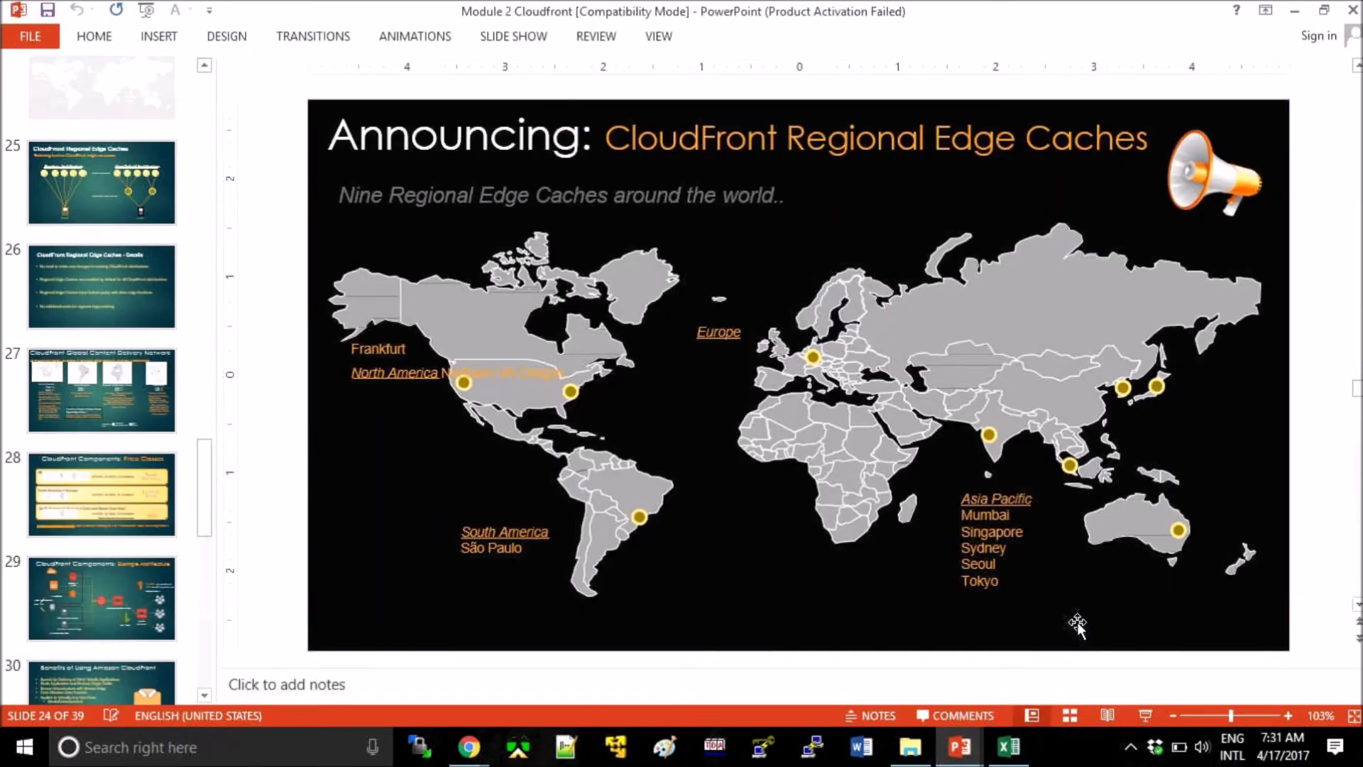
pyautogui.scroll(10, 1078, 624)
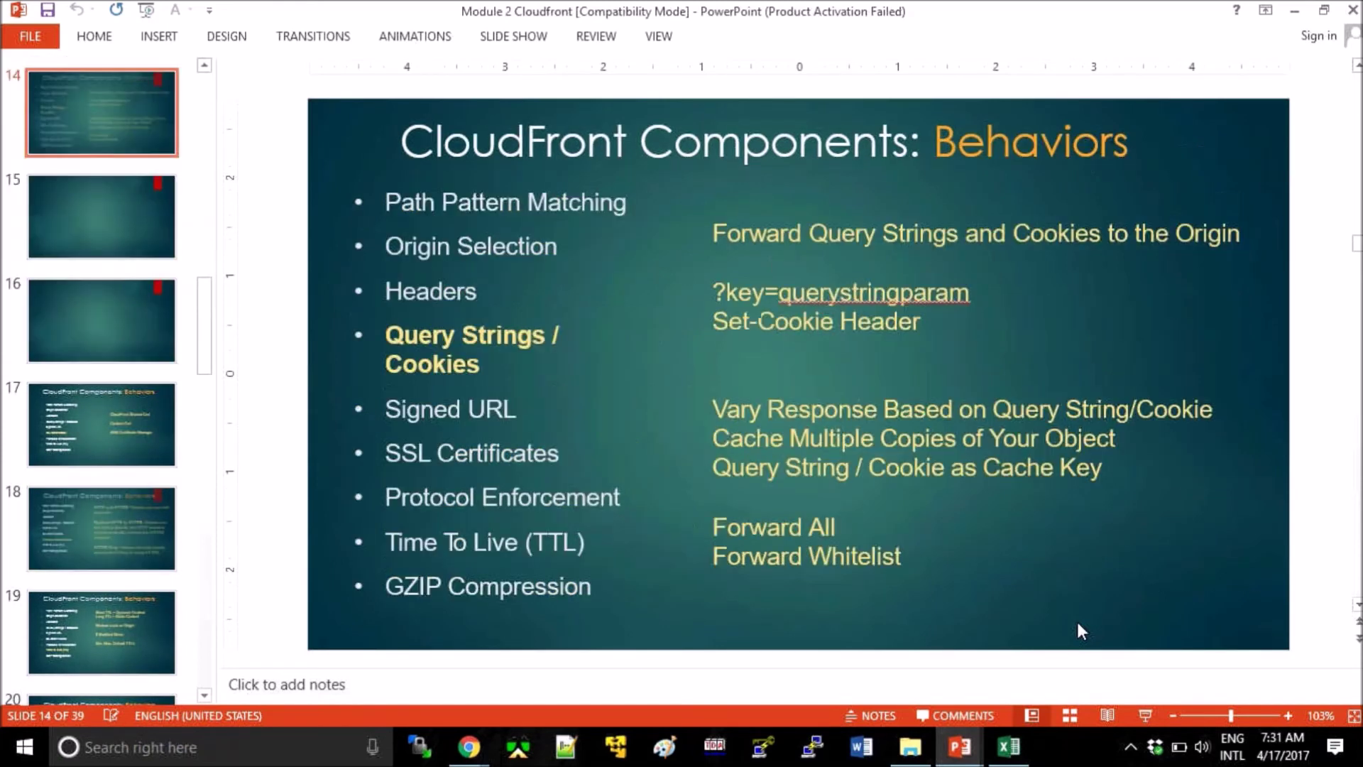
pyautogui.scroll(1, 1076, 619)
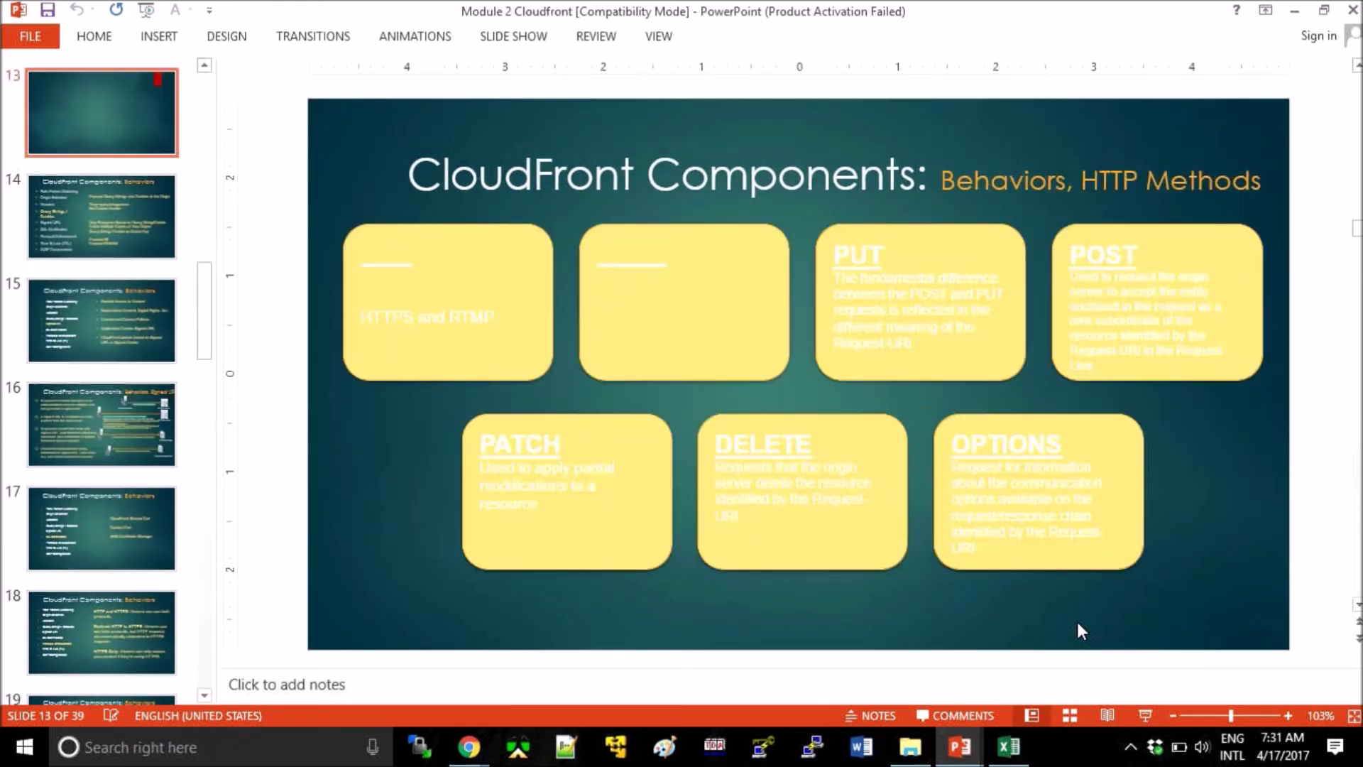
pyautogui.scroll(6, 1076, 619)
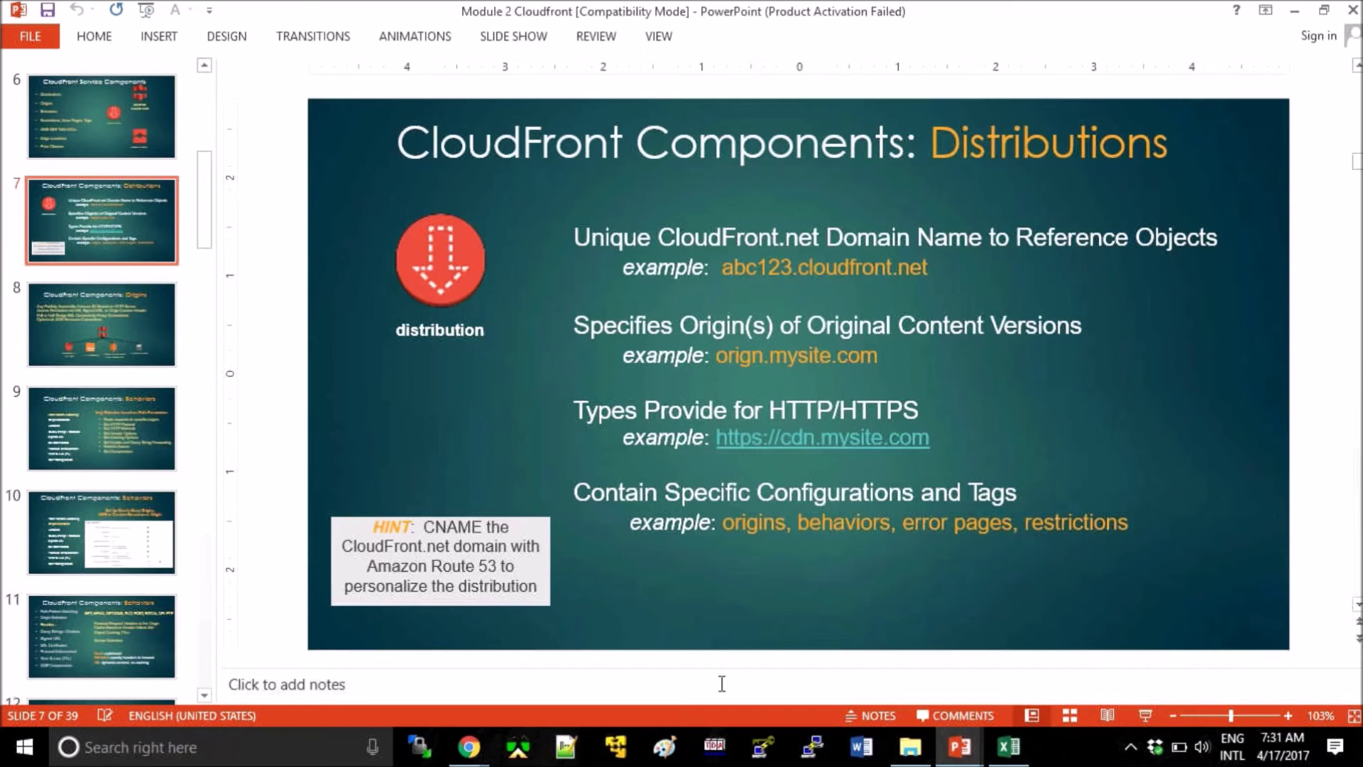
# Step: Switch back to the distribution form in Chrome and examine the default and custom SSL certificate options
pyautogui.click(468, 747)
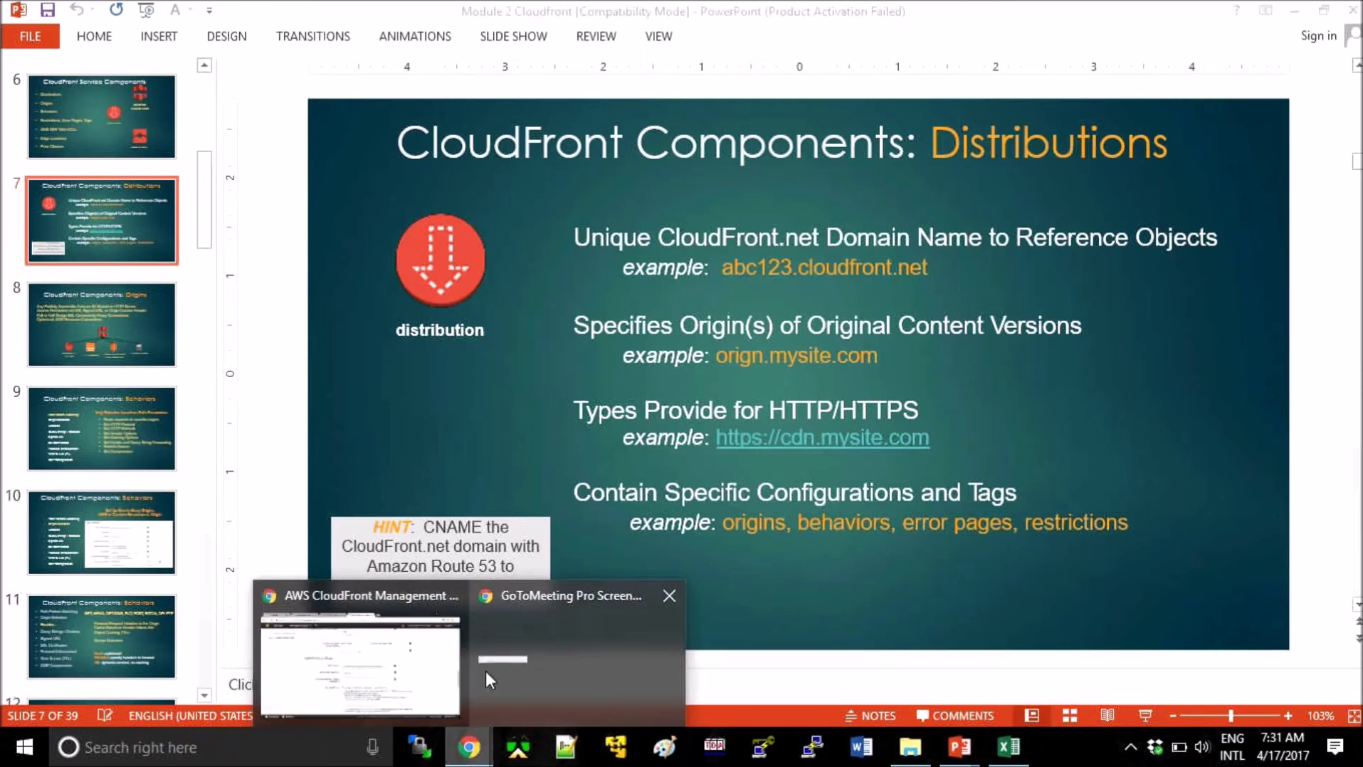
pyautogui.click(402, 683)
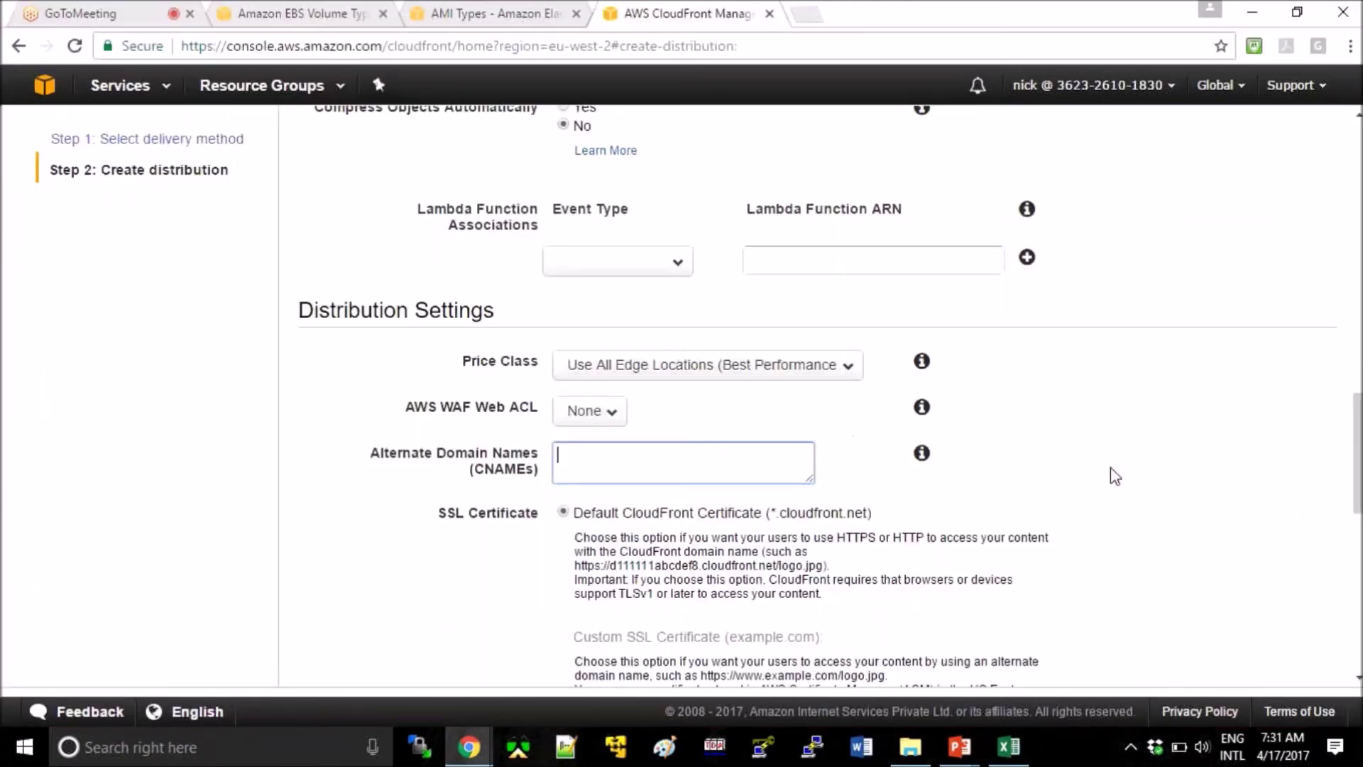
pyautogui.scroll(-1, 1111, 470)
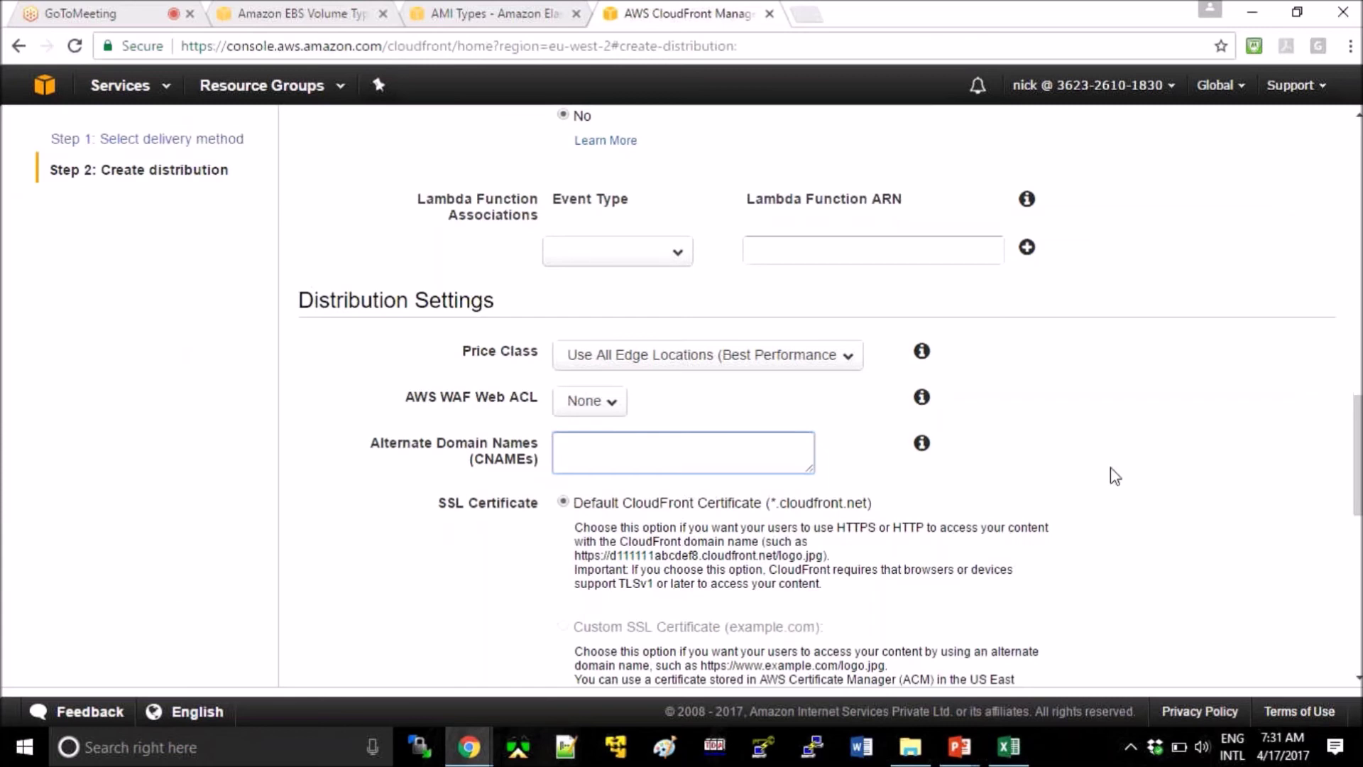
pyautogui.scroll(-1, 1113, 475)
pyautogui.scroll(-1, 1114, 475)
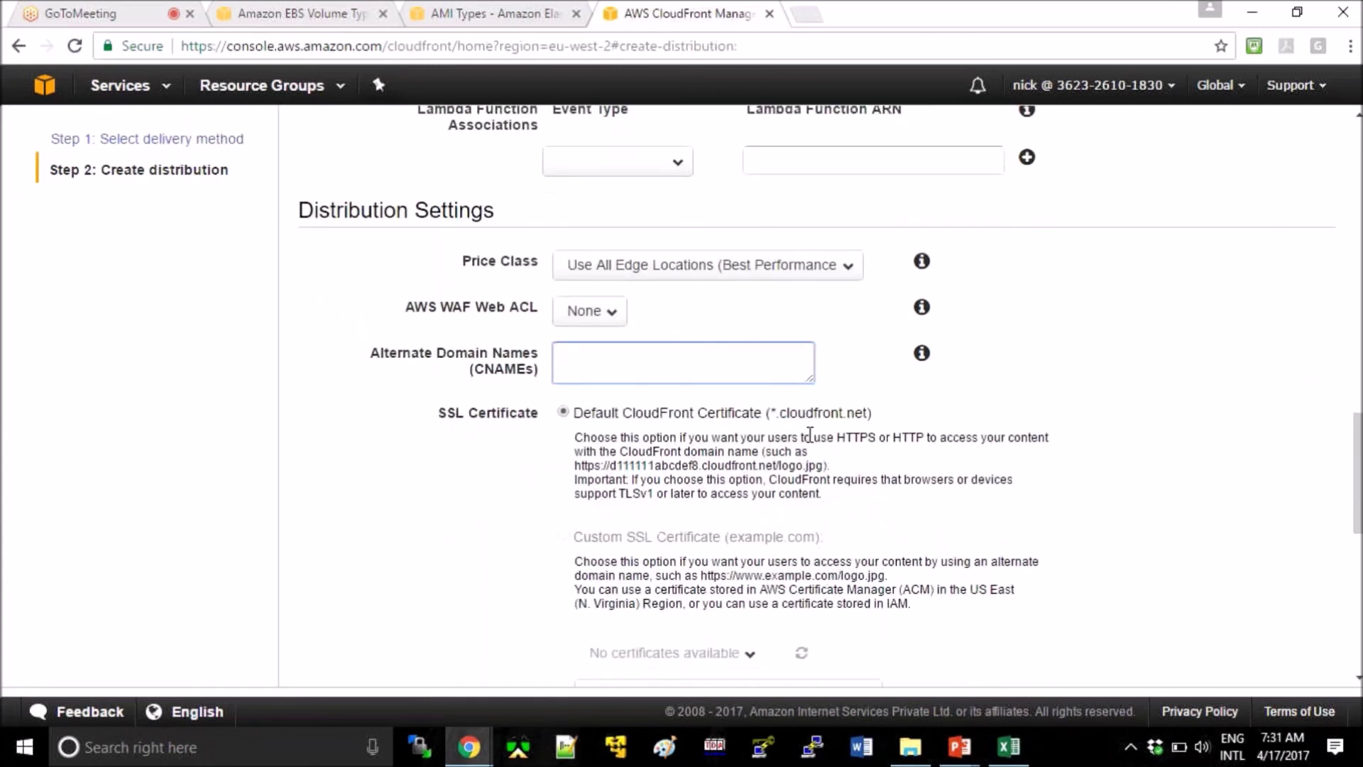
pyautogui.scroll(-2, 809, 434)
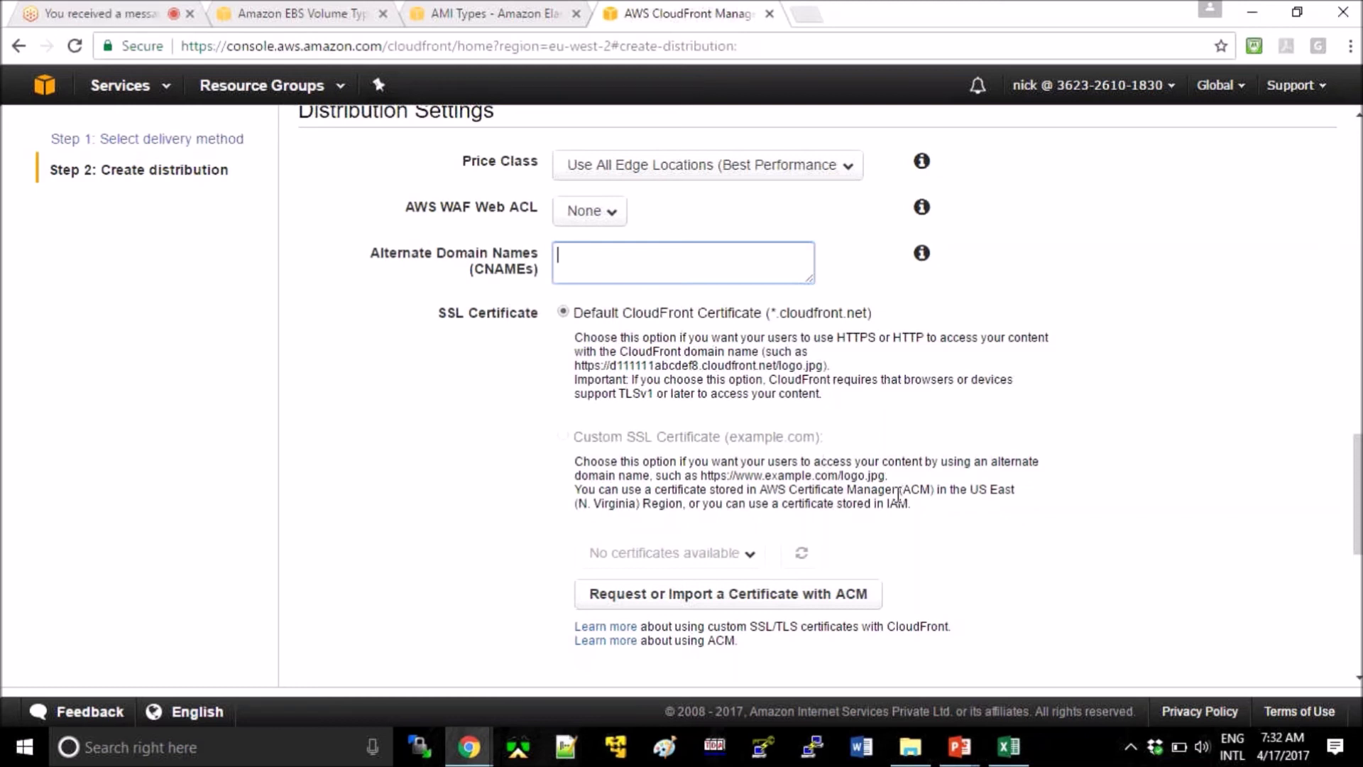
pyautogui.scroll(-1, 909, 487)
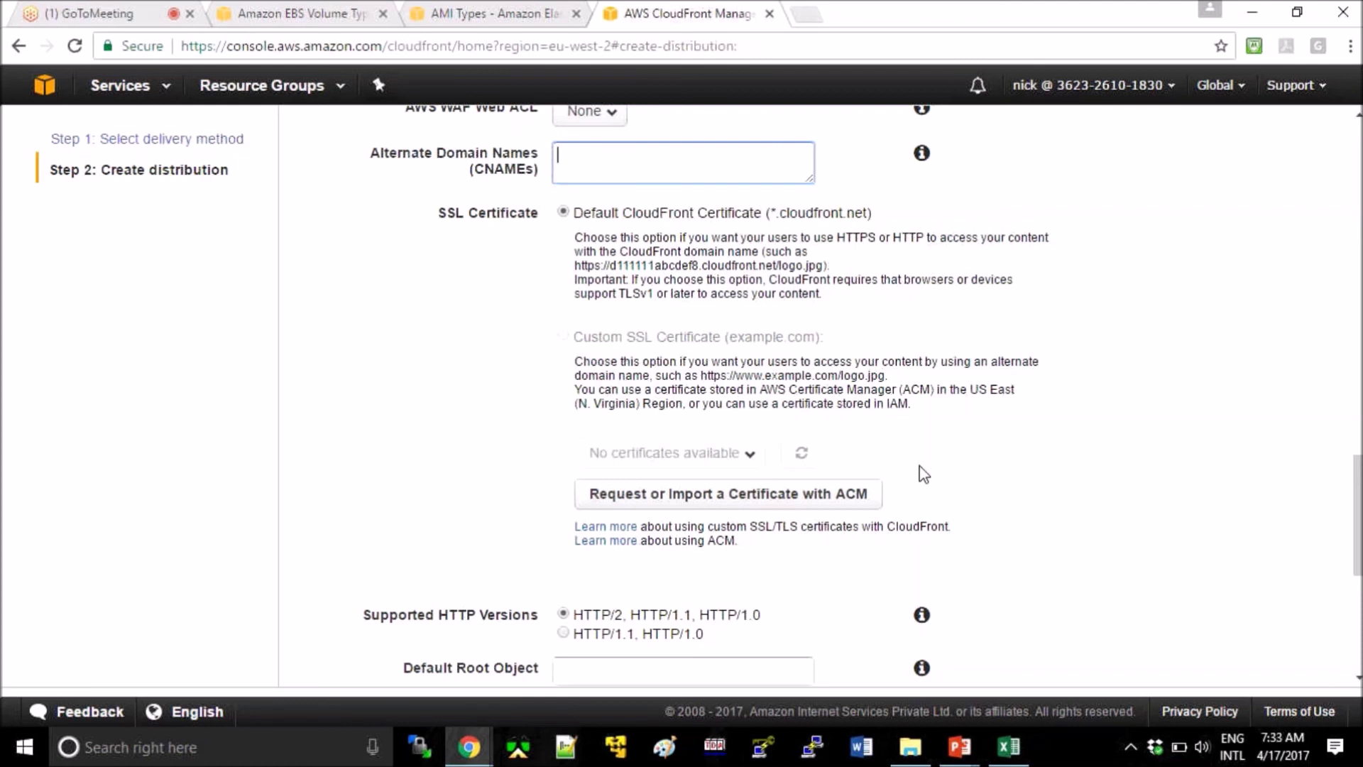
pyautogui.scroll(-1, 922, 474)
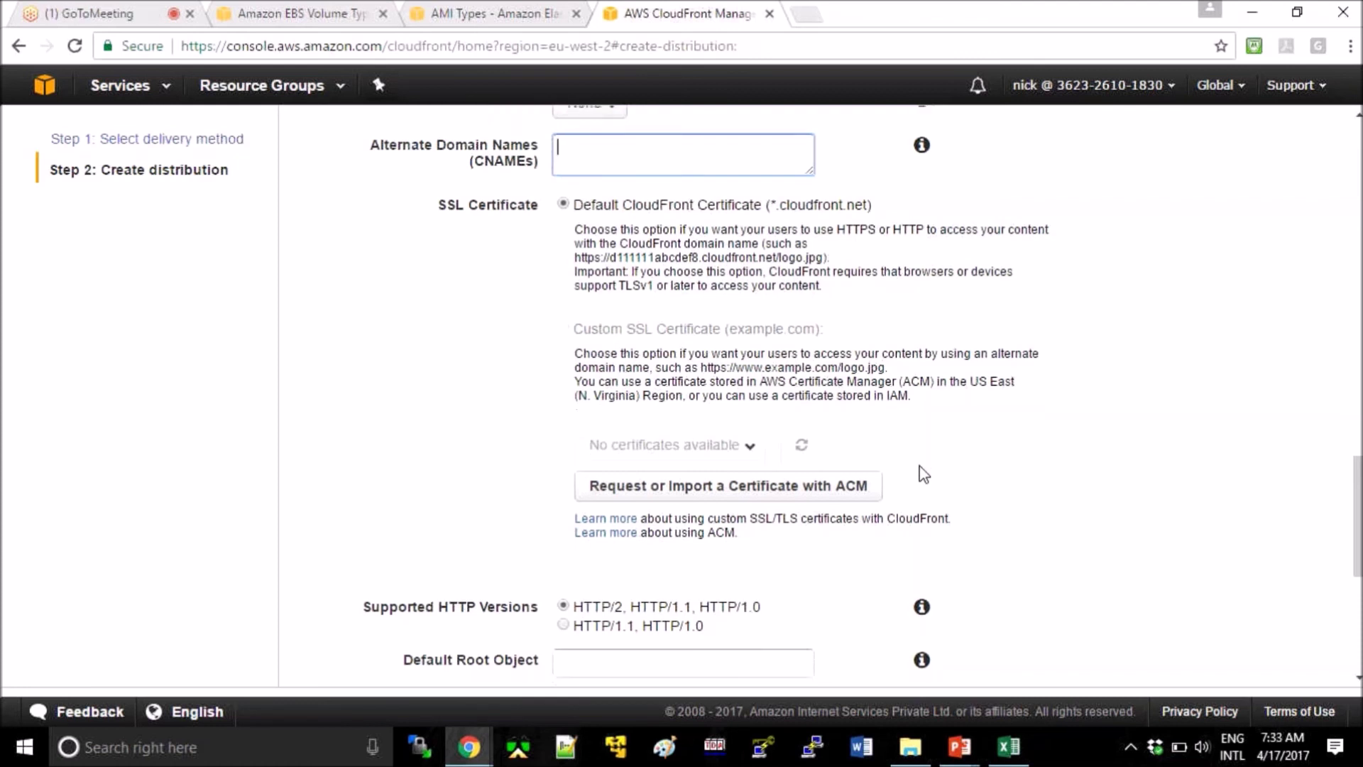
pyautogui.scroll(-1, 922, 475)
pyautogui.scroll(-1, 922, 475)
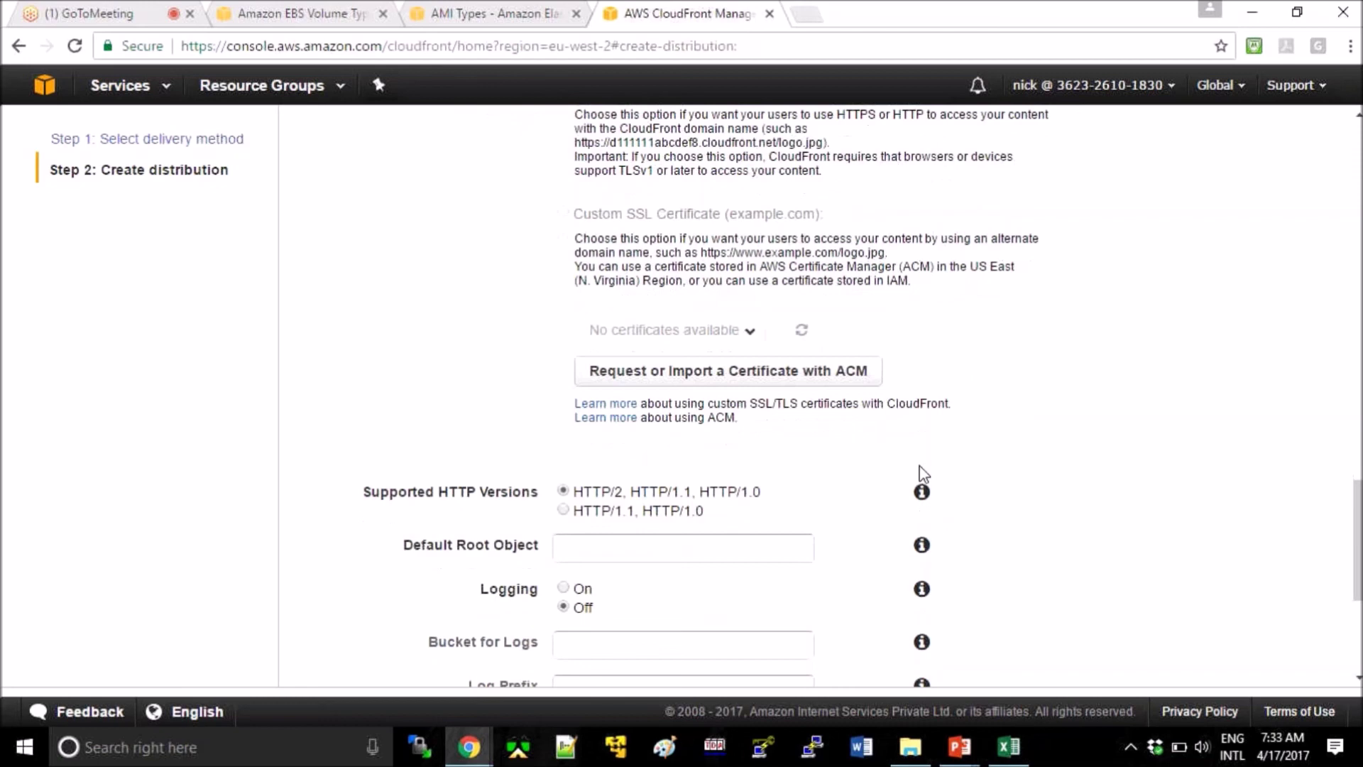
pyautogui.scroll(-1, 920, 468)
# Step: Recheck the cache behavior settings, from the TTL values to the Lambda function associations
pyautogui.scroll(6, 1242, 412)
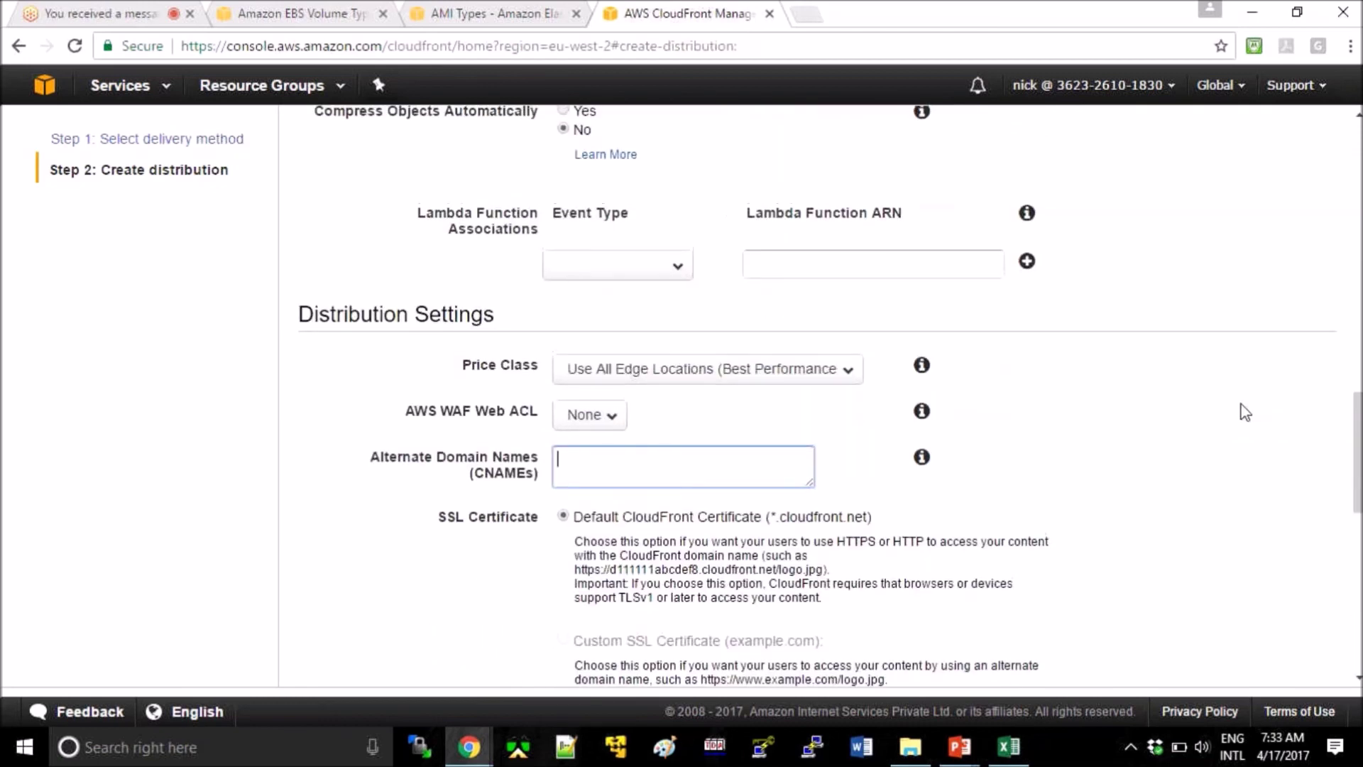
pyautogui.scroll(2, 1243, 412)
pyautogui.scroll(4, 1244, 412)
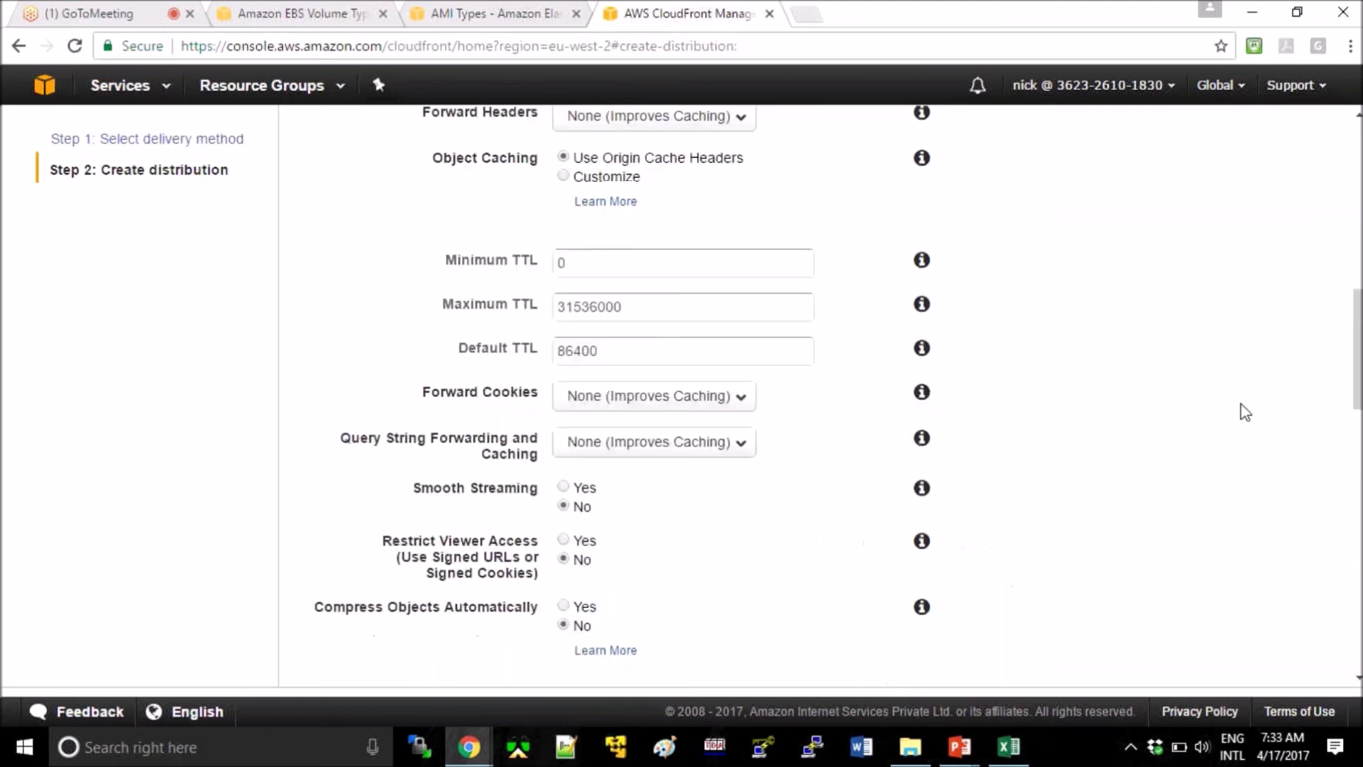
pyautogui.scroll(-5, 1246, 413)
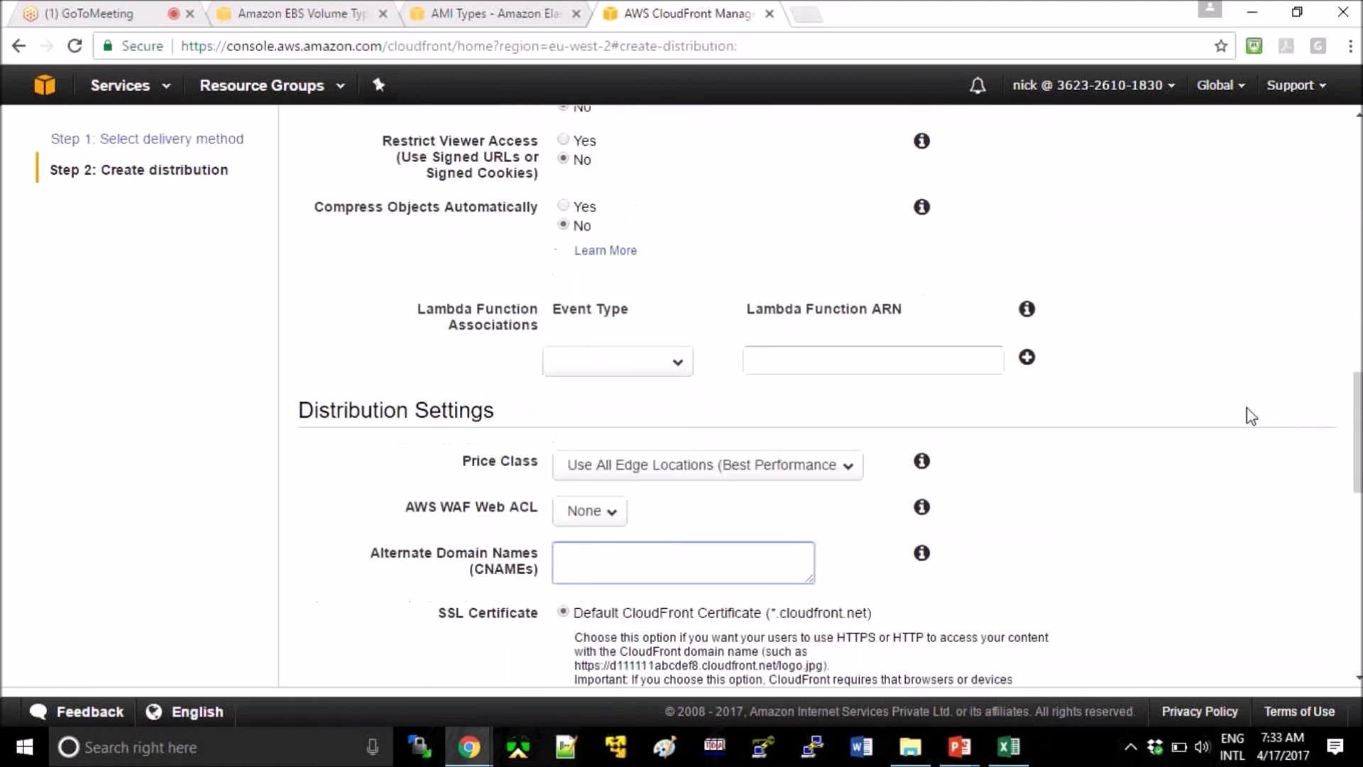
pyautogui.scroll(3, 1251, 416)
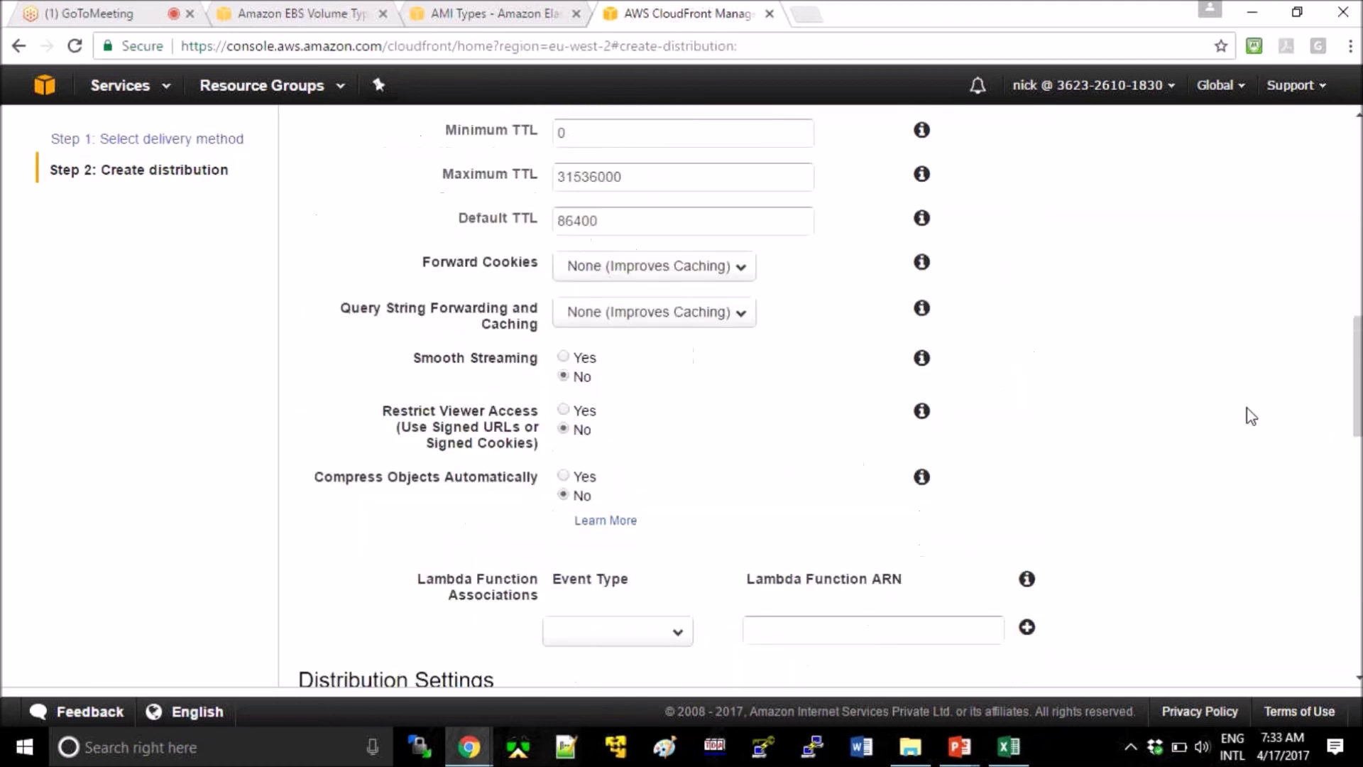
# Step: Examine the remaining distribution settings, from supported HTTP versions and default root object to logging, IPv6 and distribution state
pyautogui.scroll(-12, 1251, 416)
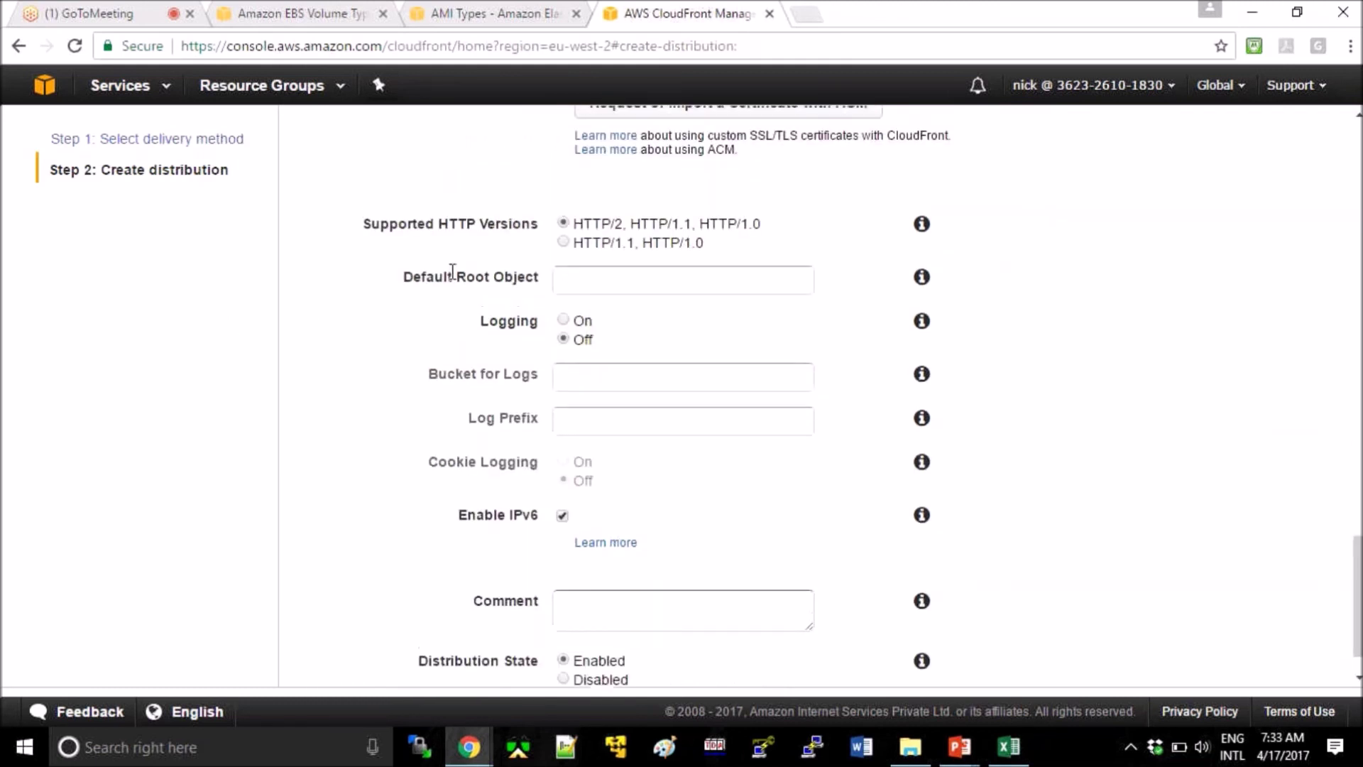
pyautogui.scroll(1, 451, 272)
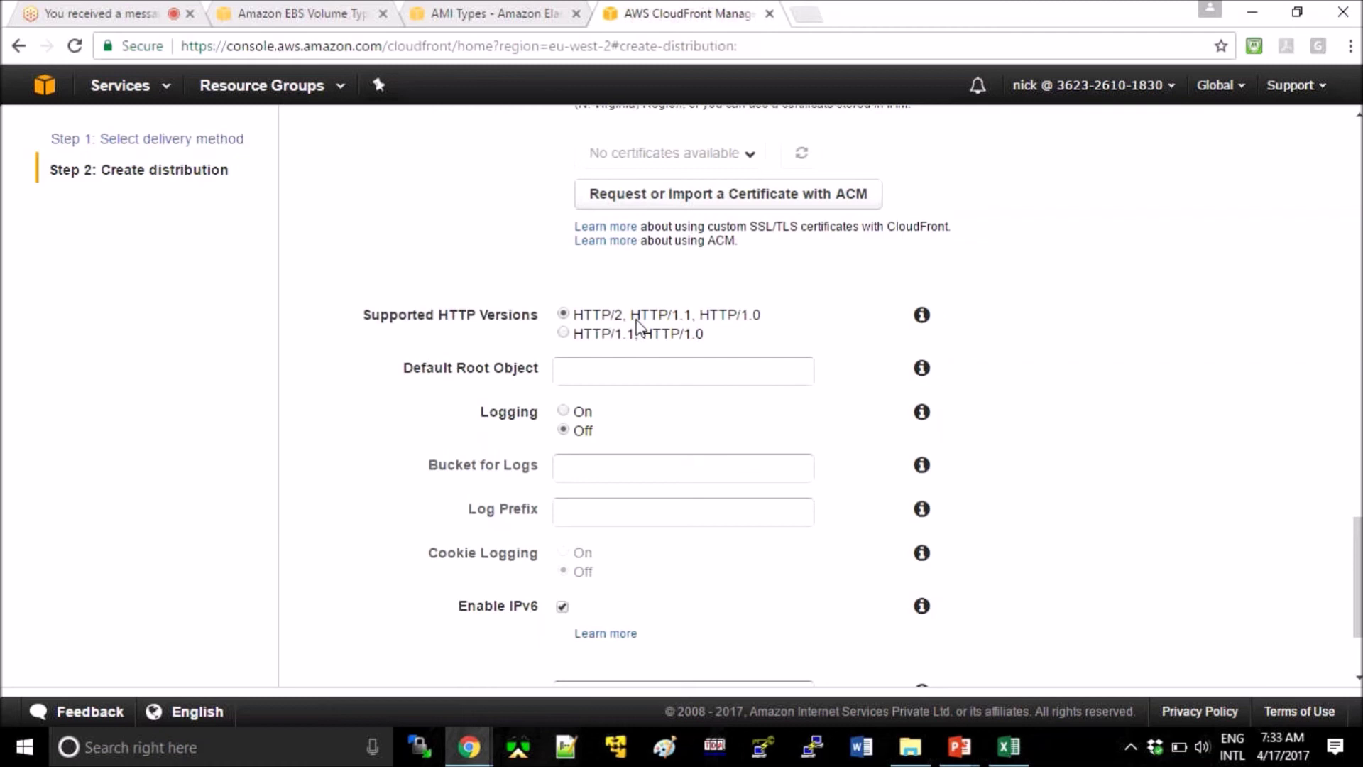
pyautogui.scroll(-1, 637, 327)
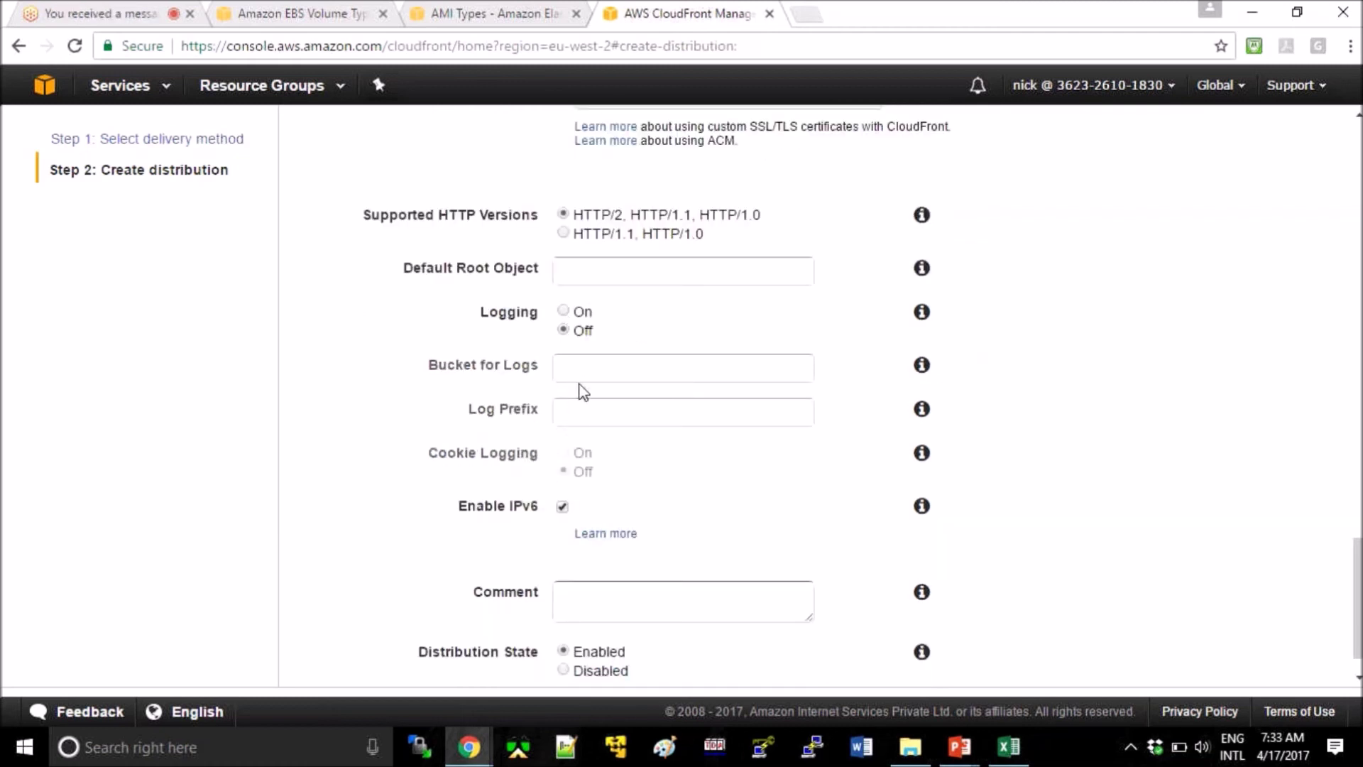
pyautogui.scroll(-1, 598, 372)
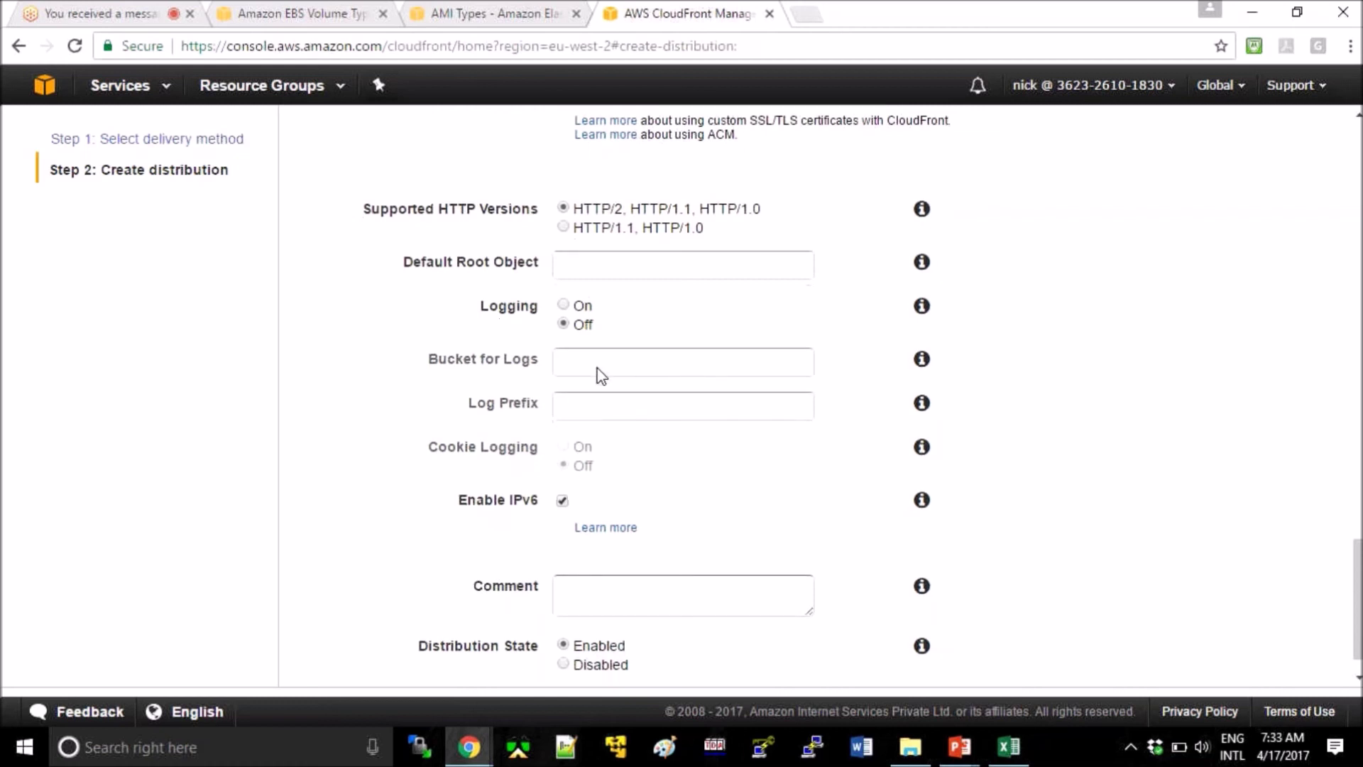
pyautogui.scroll(-1, 599, 372)
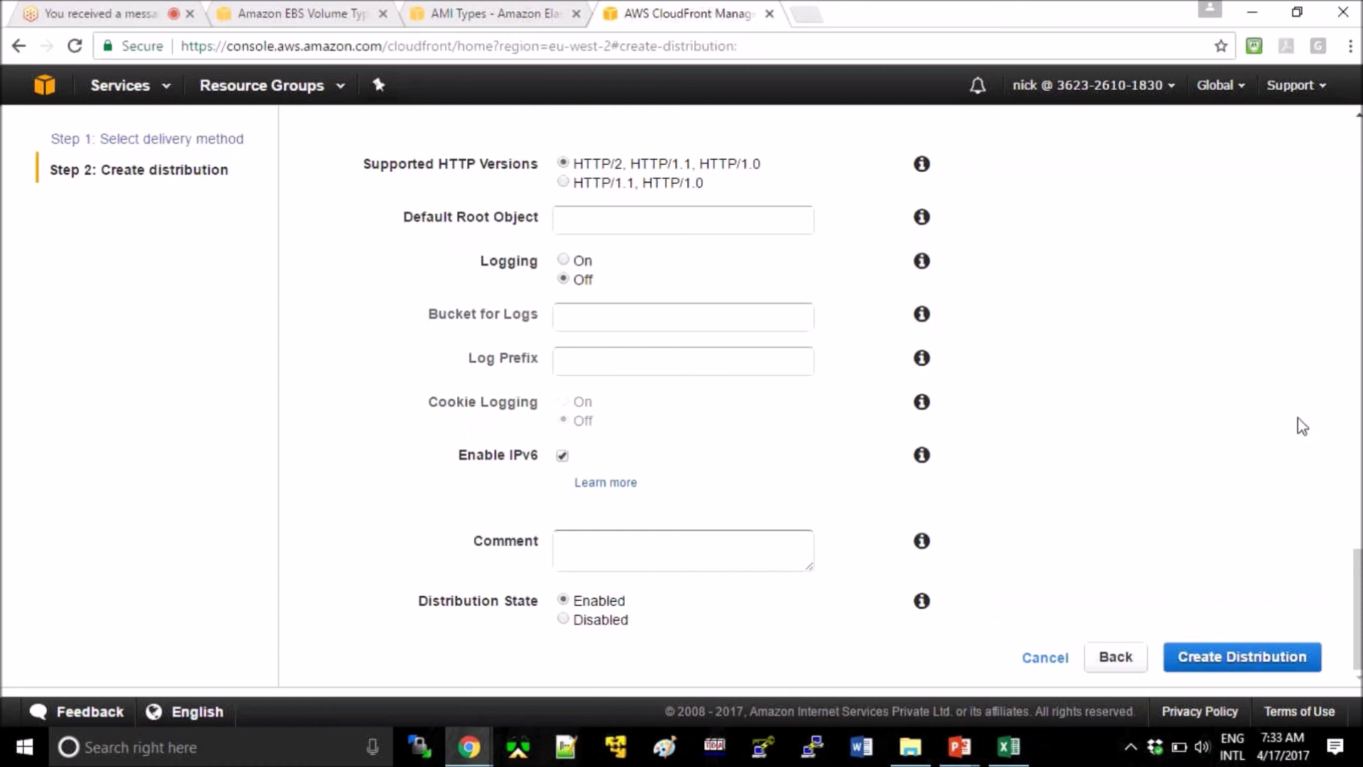
# Step: Return to the origin settings at the start of the distribution form, looking over the configured sections on the way
pyautogui.scroll(1, 1302, 426)
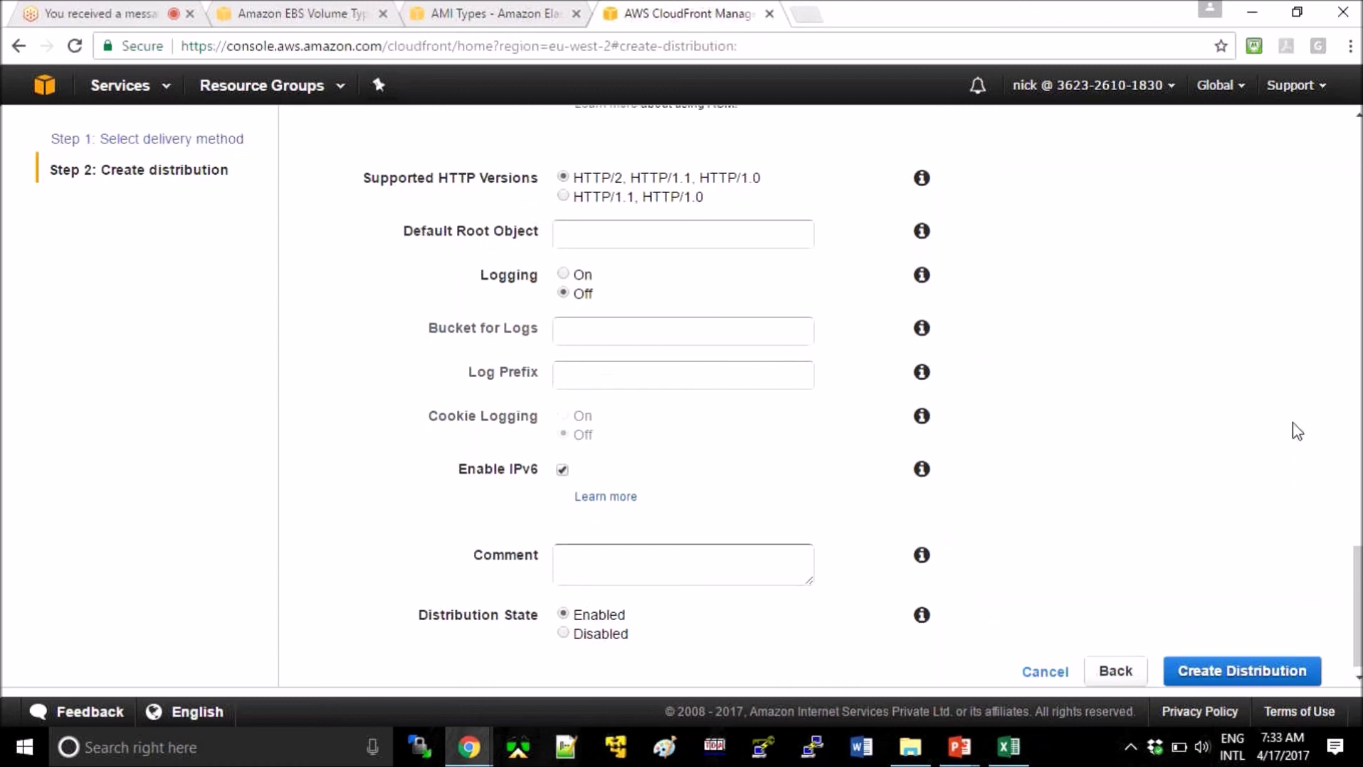
pyautogui.scroll(6, 1298, 430)
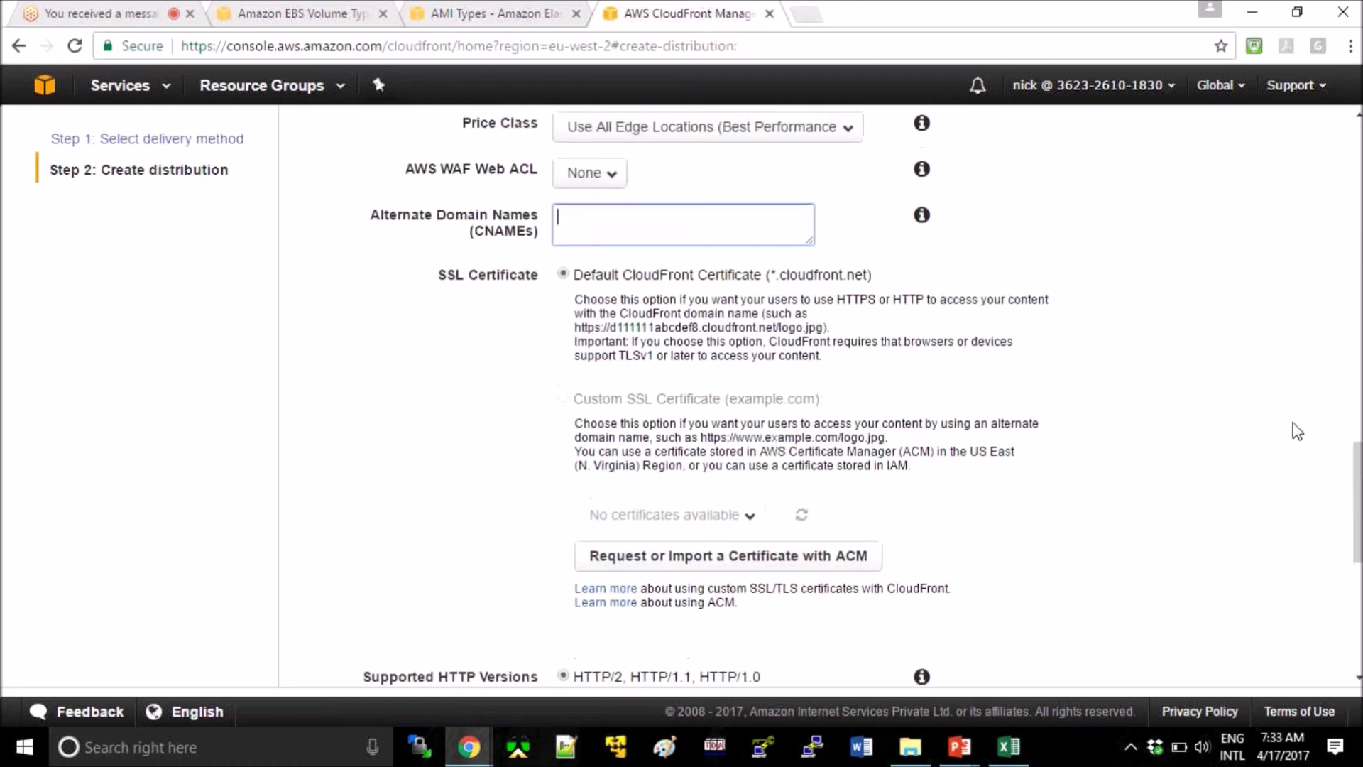
pyautogui.scroll(7, 1298, 431)
pyautogui.scroll(1, 1298, 431)
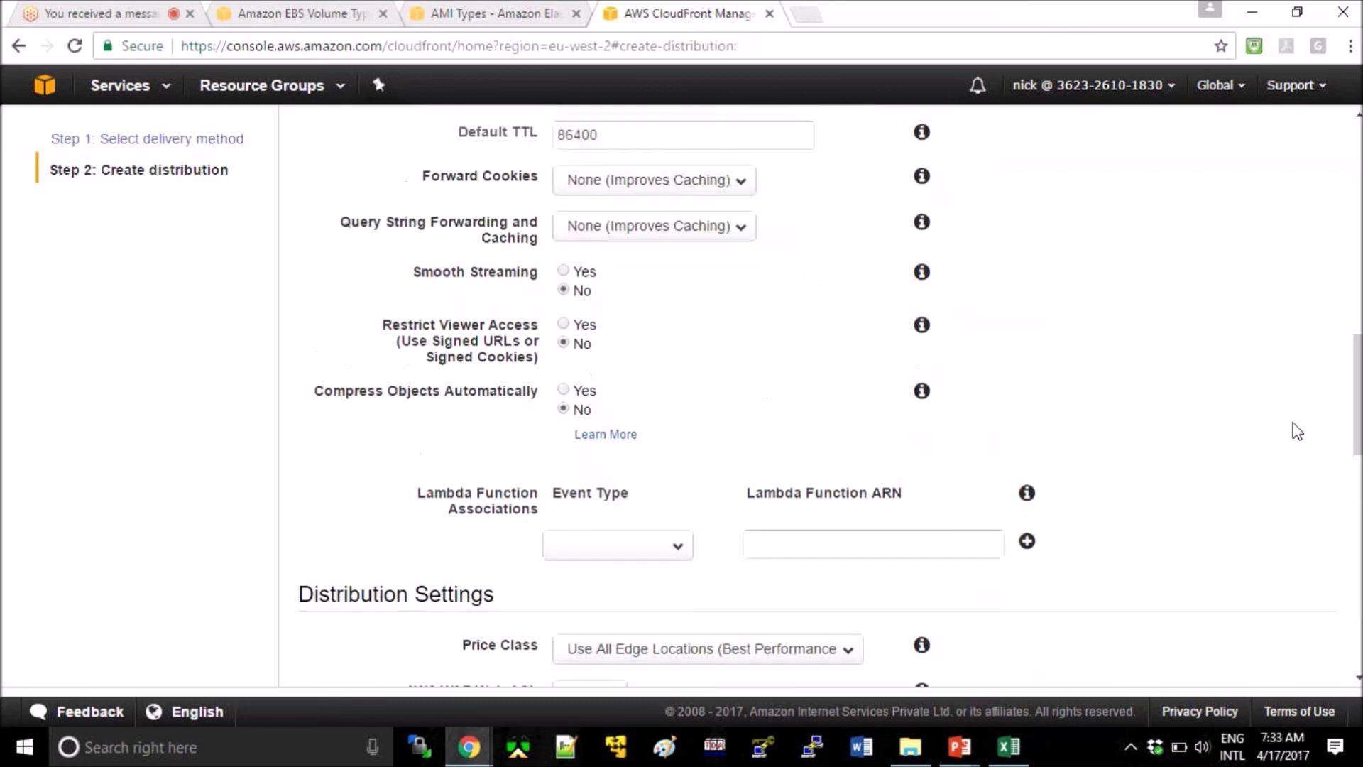
pyautogui.scroll(5, 1298, 430)
pyautogui.scroll(9, 1297, 431)
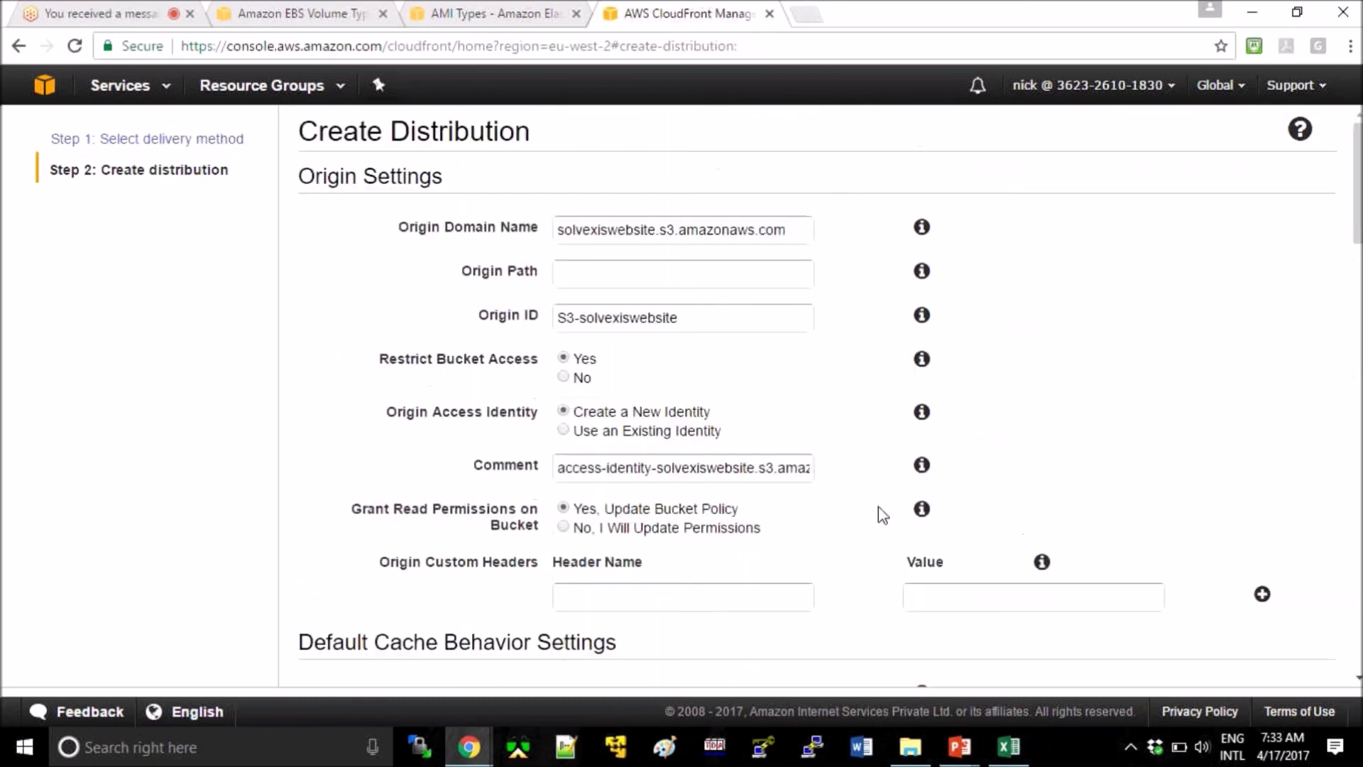